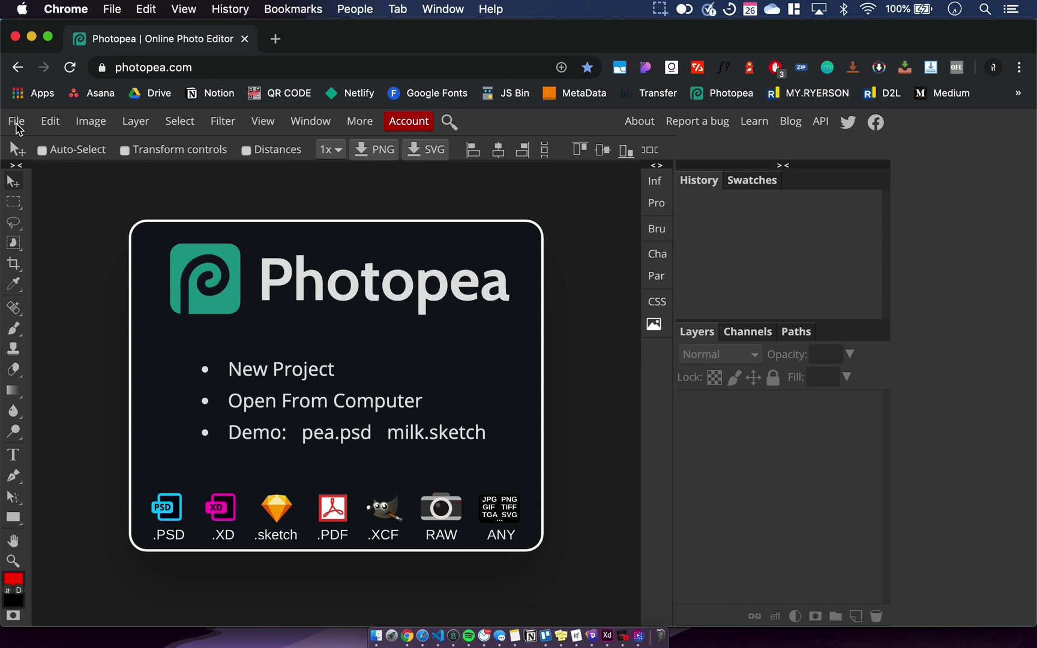
Step: Open the New Project dialog from the File menu and move it higher on screen
{"action": "left_click", "coordinate": [17, 125]}
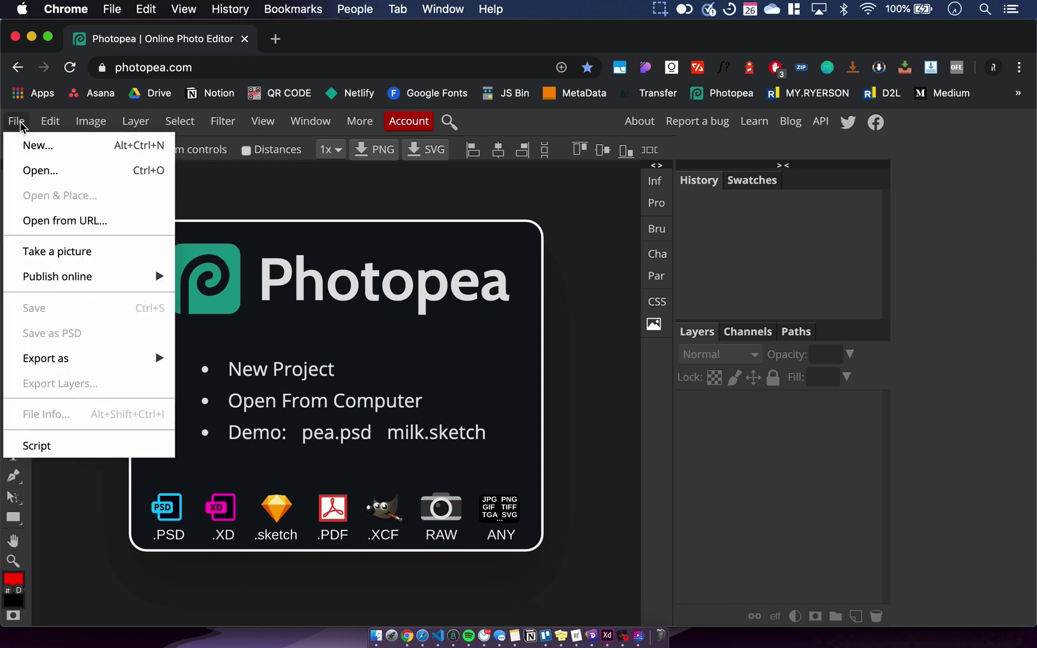
{"action": "left_click", "coordinate": [59, 152]}
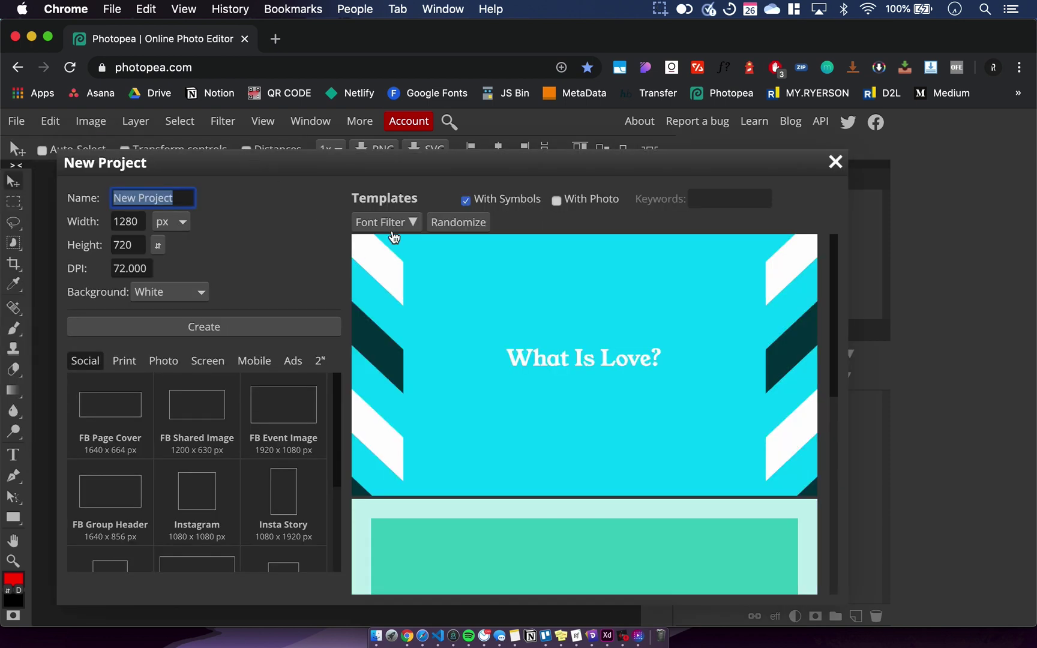
{"action": "left_click_drag", "start_coordinate": [520, 173], "coordinate": [526, 117]}
Step: Scroll through the templates and Social size presets to find the Instagram preset
{"action": "scroll", "coordinate": [553, 278], "scroll_direction": "down", "scroll_amount": 15}
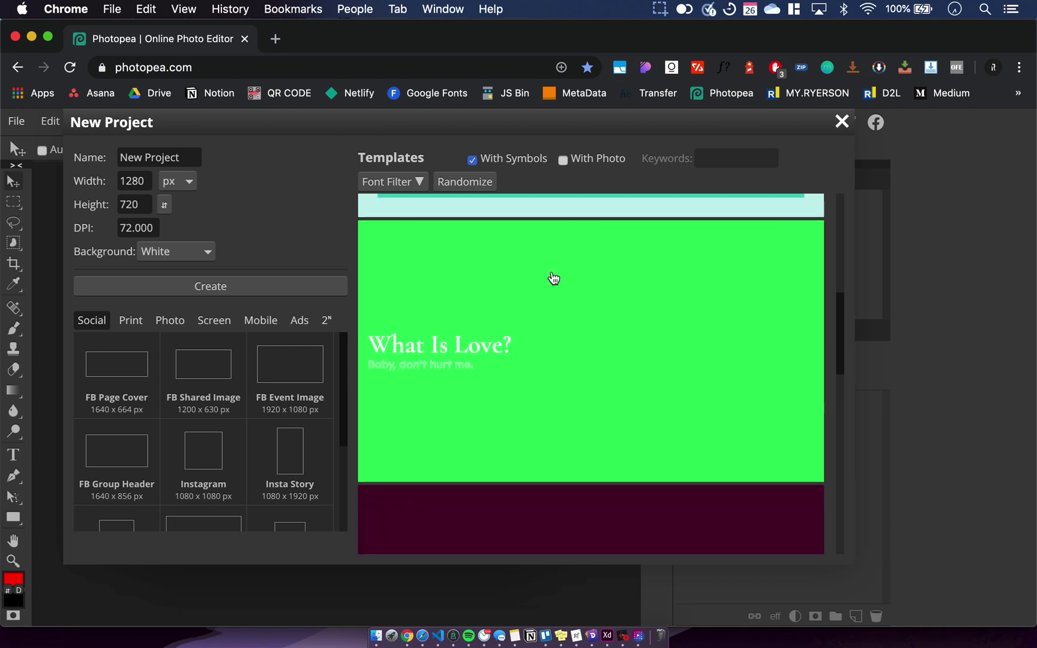
{"action": "scroll", "coordinate": [553, 277], "scroll_direction": "up", "scroll_amount": 15}
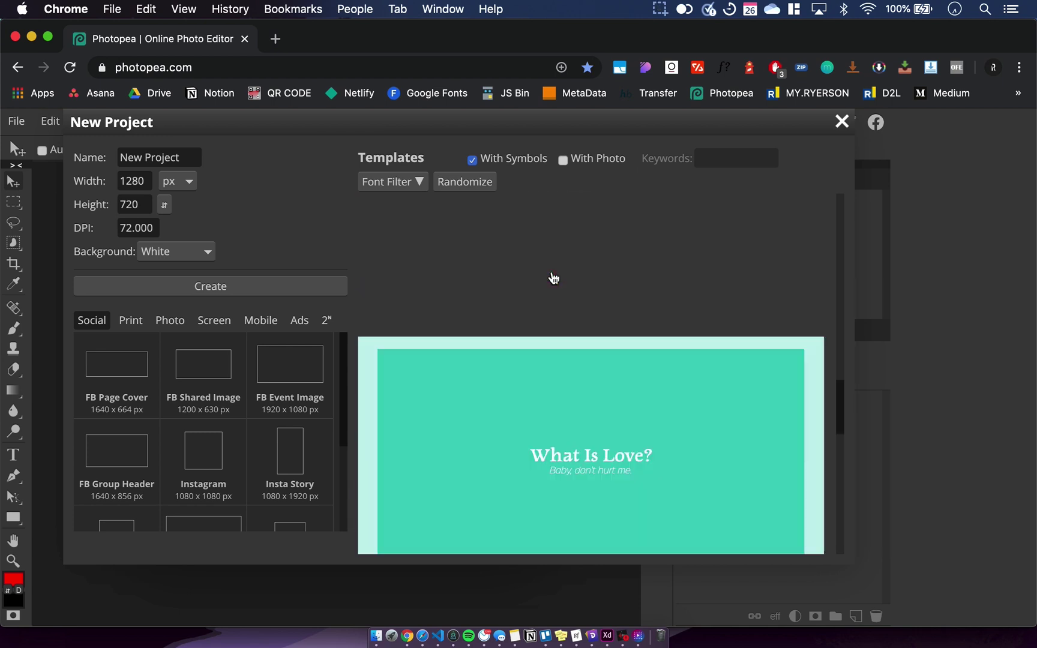
{"action": "scroll", "coordinate": [553, 278], "scroll_direction": "down", "scroll_amount": 15}
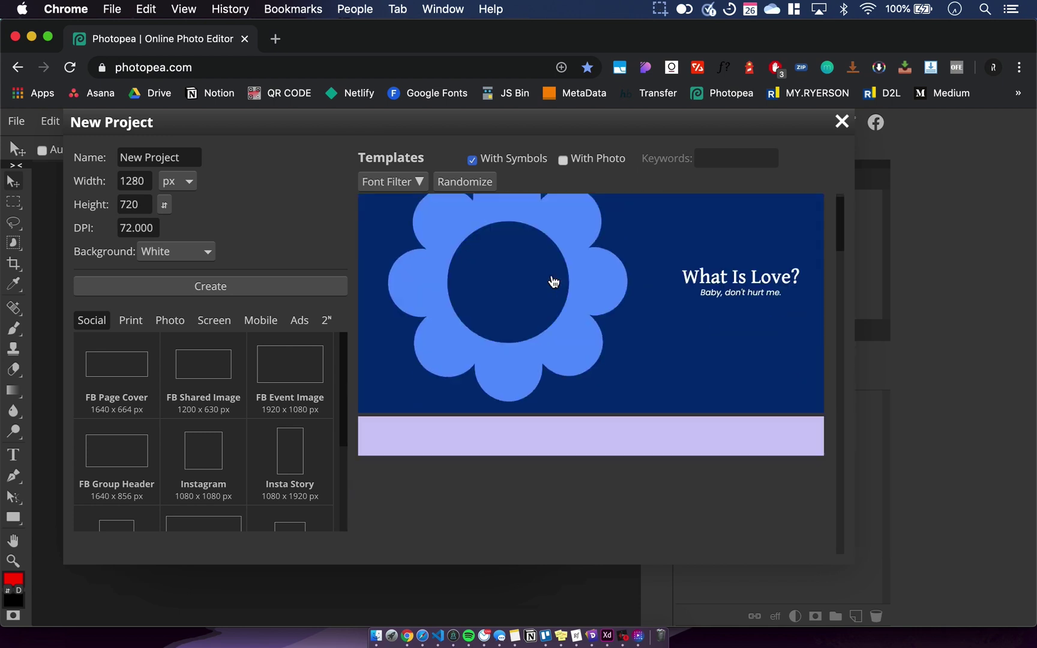
{"action": "scroll", "coordinate": [553, 285], "scroll_direction": "down", "scroll_amount": 3}
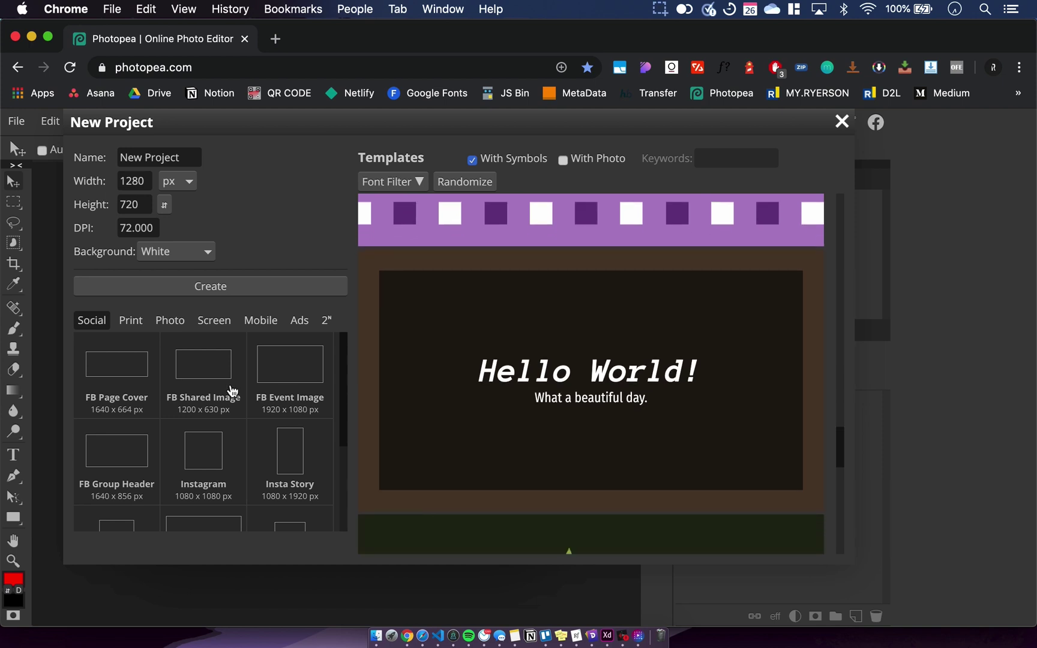
{"action": "scroll", "coordinate": [233, 391], "scroll_direction": "down", "scroll_amount": 3}
{"action": "scroll", "coordinate": [232, 391], "scroll_direction": "up", "scroll_amount": 3}
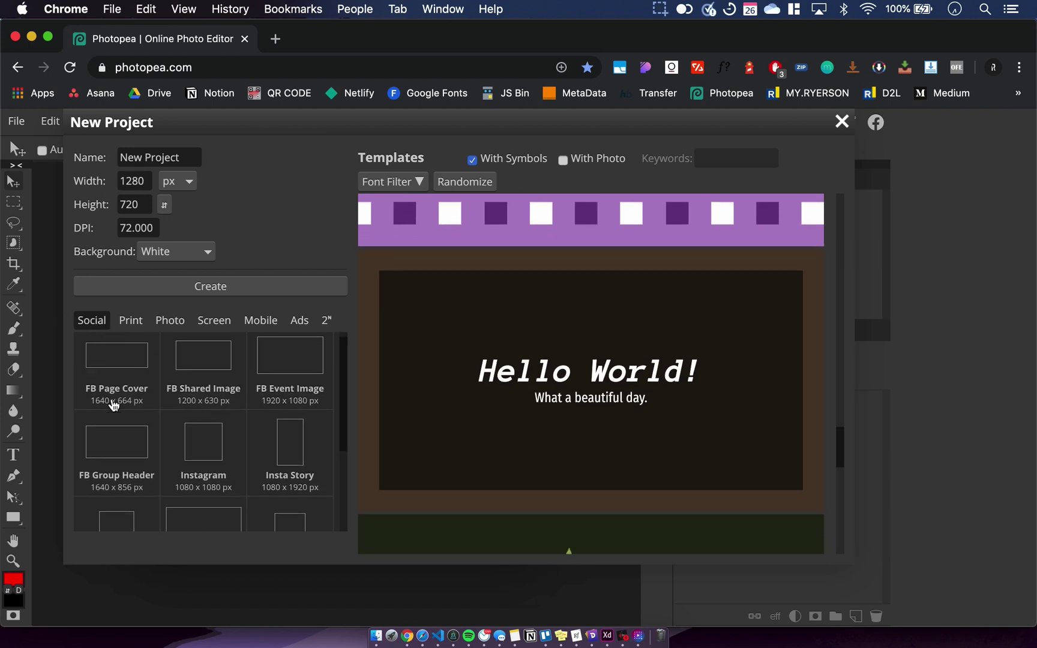
{"action": "scroll", "coordinate": [114, 406], "scroll_direction": "down", "scroll_amount": 3}
{"action": "scroll", "coordinate": [113, 405], "scroll_direction": "down", "scroll_amount": 5}
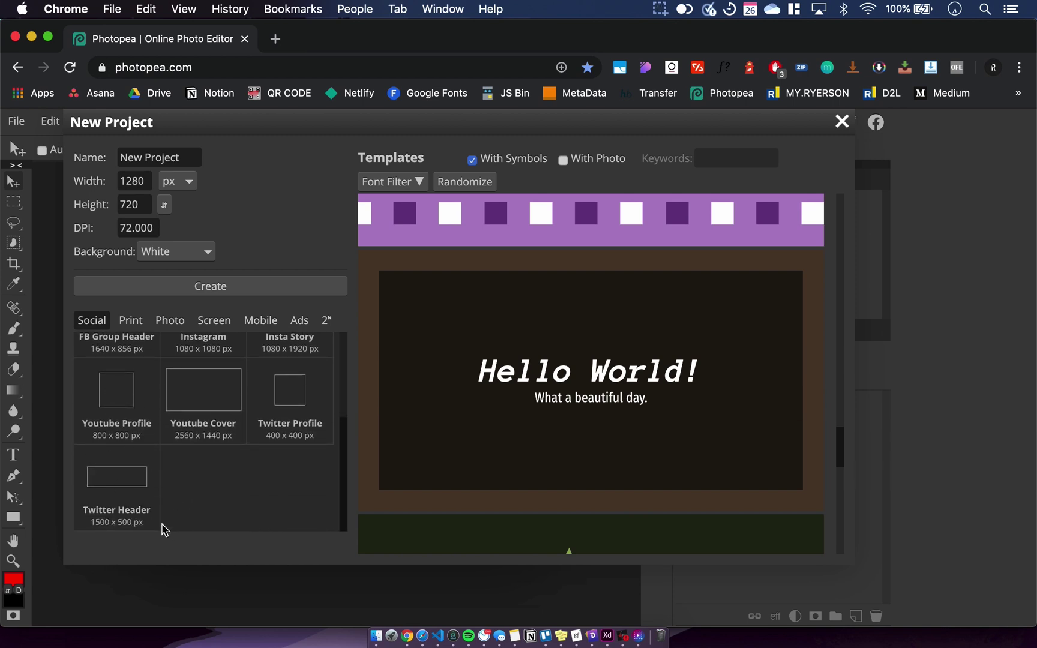
{"action": "scroll", "coordinate": [129, 486], "scroll_direction": "up", "scroll_amount": 5}
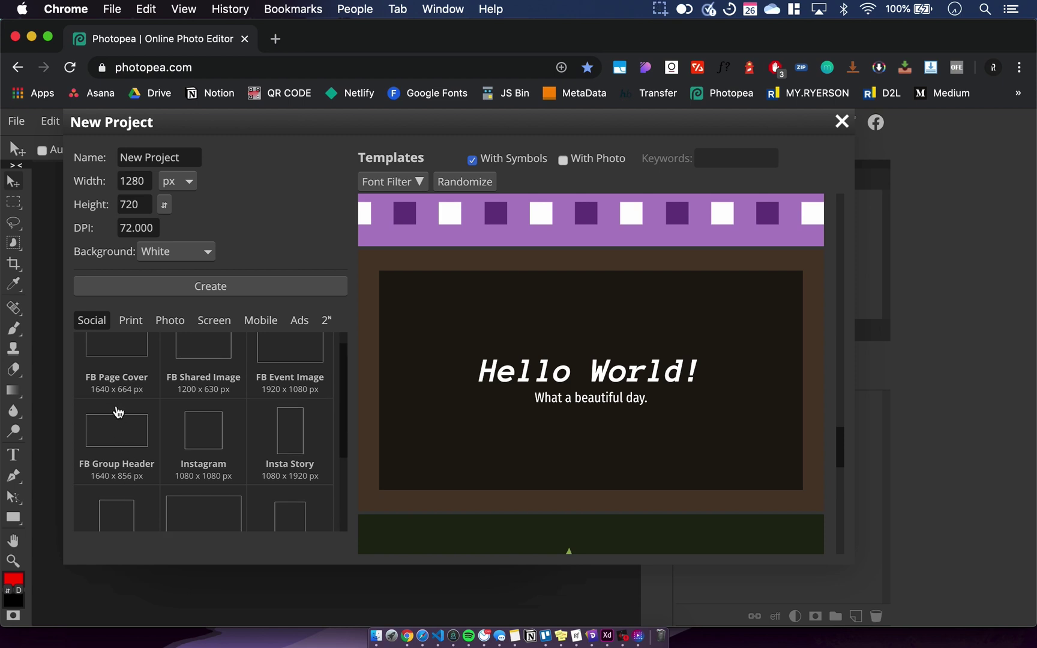
Step: Apply the Instagram preset, then set width and height to 900 × 900 px
{"action": "left_click", "coordinate": [208, 443]}
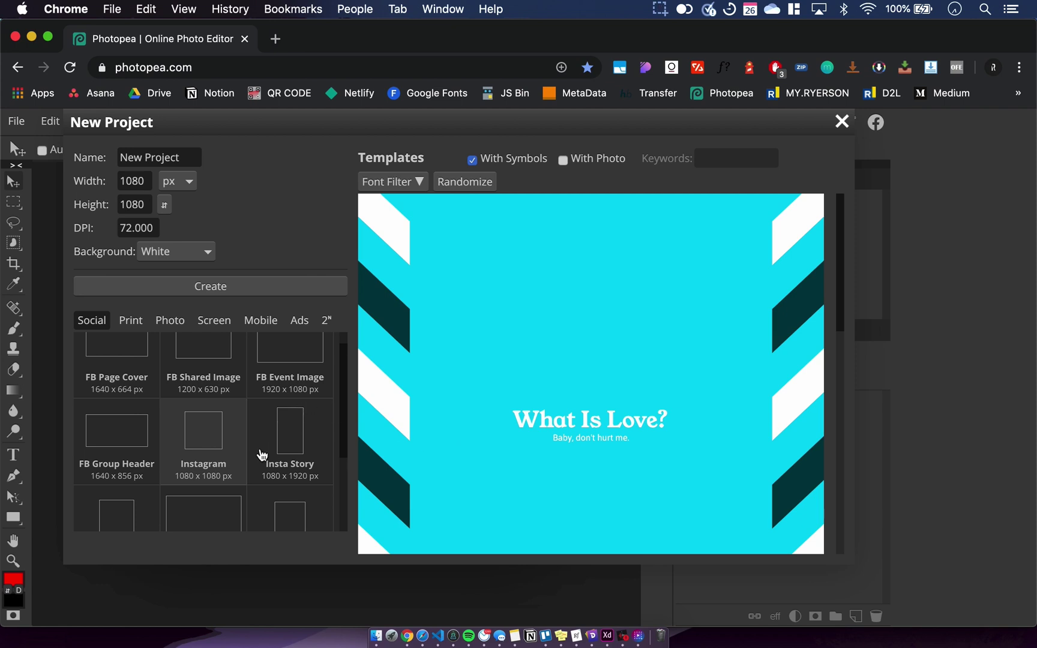
{"action": "scroll", "coordinate": [263, 454], "scroll_direction": "down", "scroll_amount": 1}
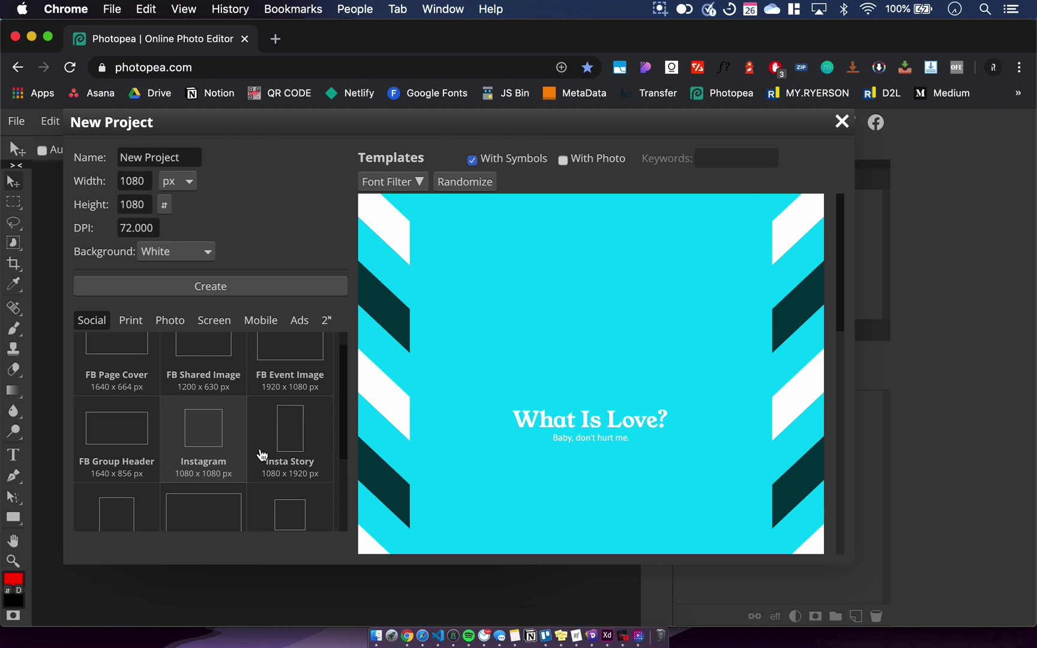
{"action": "double_click", "coordinate": [142, 182]}
{"action": "type", "text": "9"}
{"action": "double_click", "coordinate": [141, 203]}
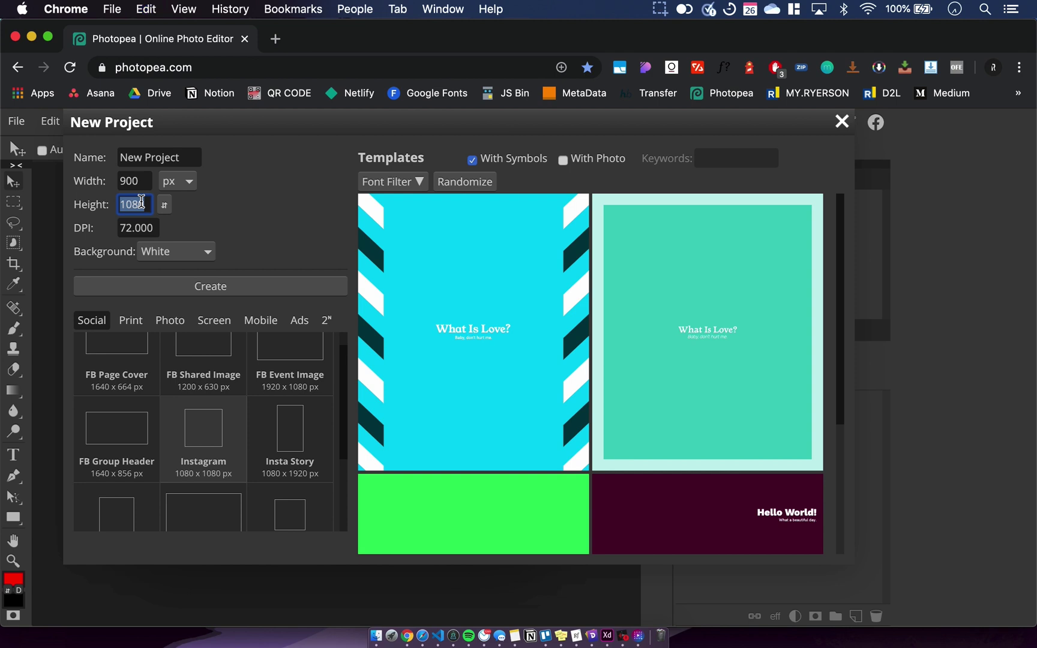
{"action": "type", "text": "90"}
Step: Name the project 'Centric Force Graphic' and create the document
{"action": "double_click", "coordinate": [172, 155]}
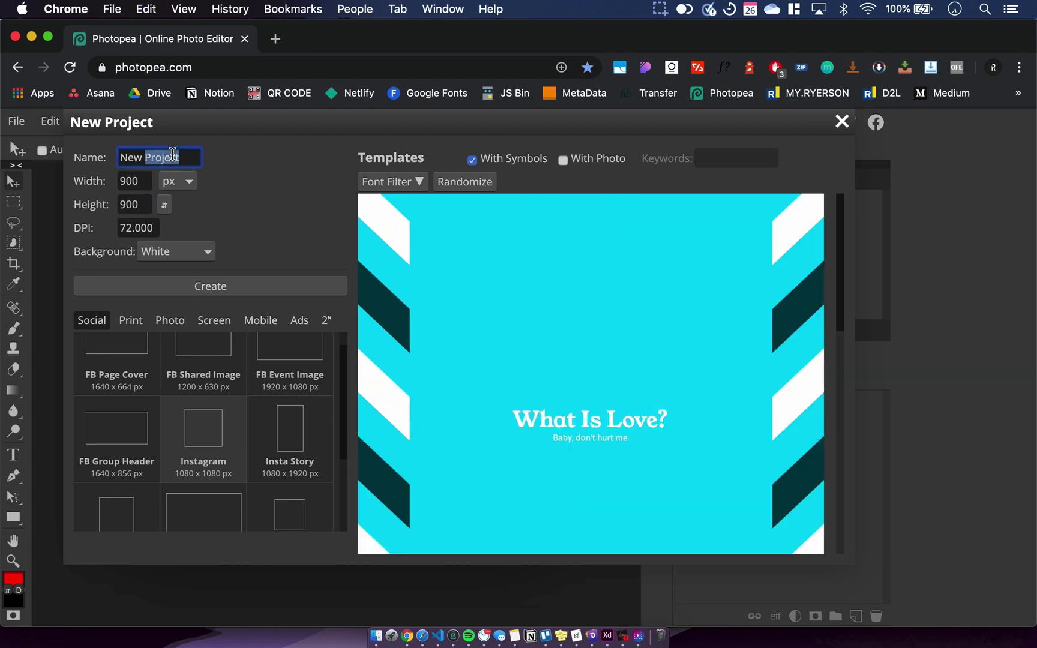
{"action": "key", "text": "super+a"}
{"action": "type", "text": "Ce"}
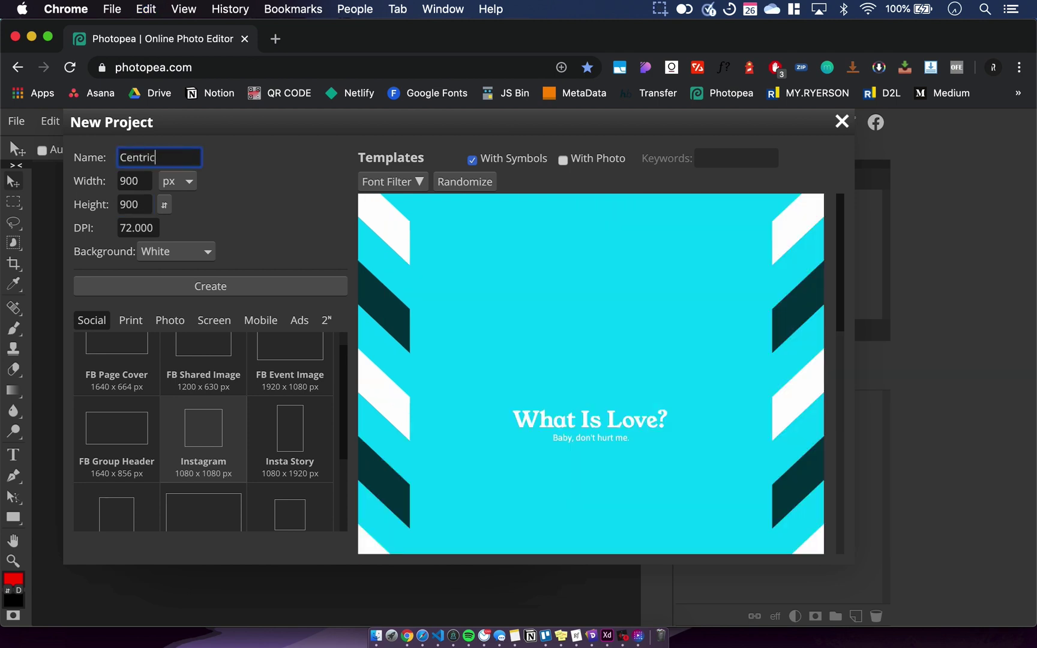
{"action": "type", "text": "ntric Force Graphic"}
{"action": "left_click", "coordinate": [283, 289]}
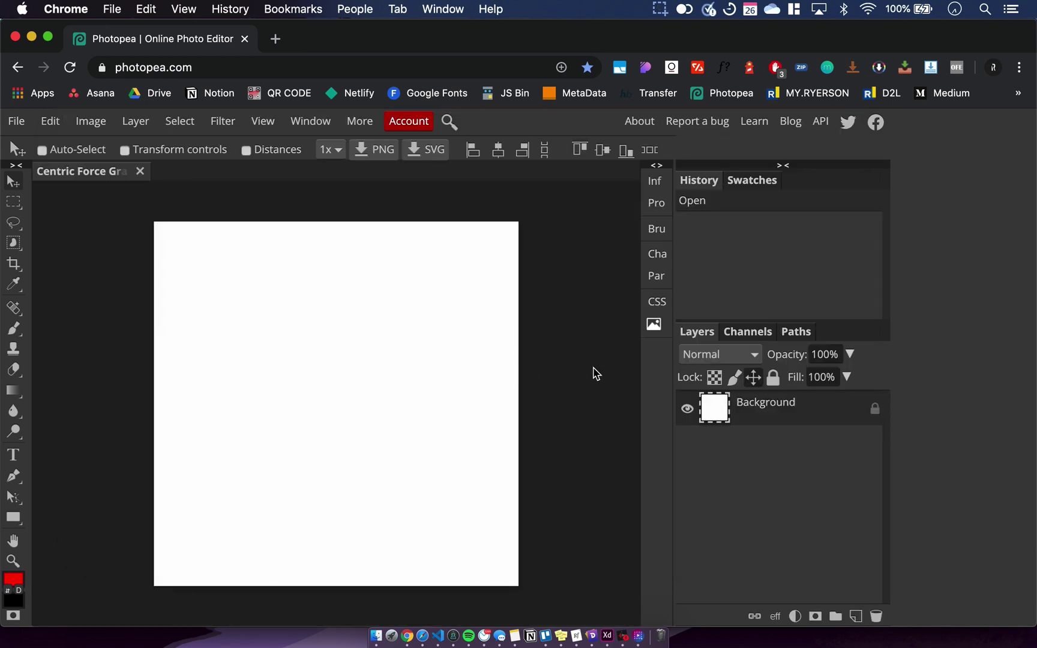
Step: Try moving the locked Background layer, then browse the Filter, Adjustments and layer-style menus
{"action": "left_click_drag", "start_coordinate": [546, 354], "coordinate": [549, 294]}
{"action": "left_click", "coordinate": [223, 122]}
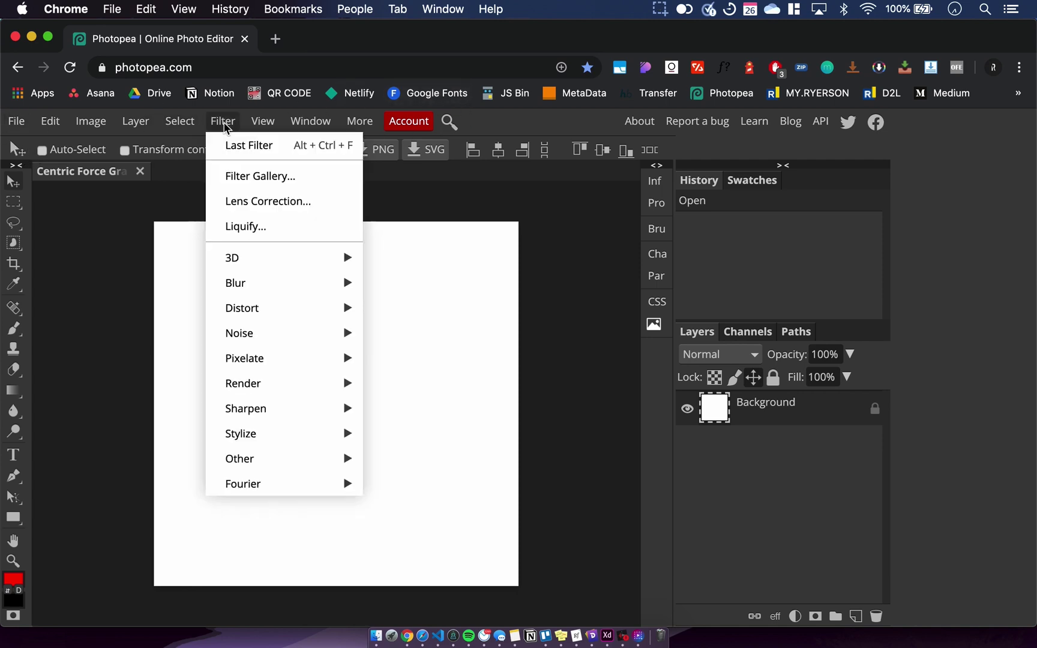
{"action": "mouse_move", "coordinate": [141, 145]}
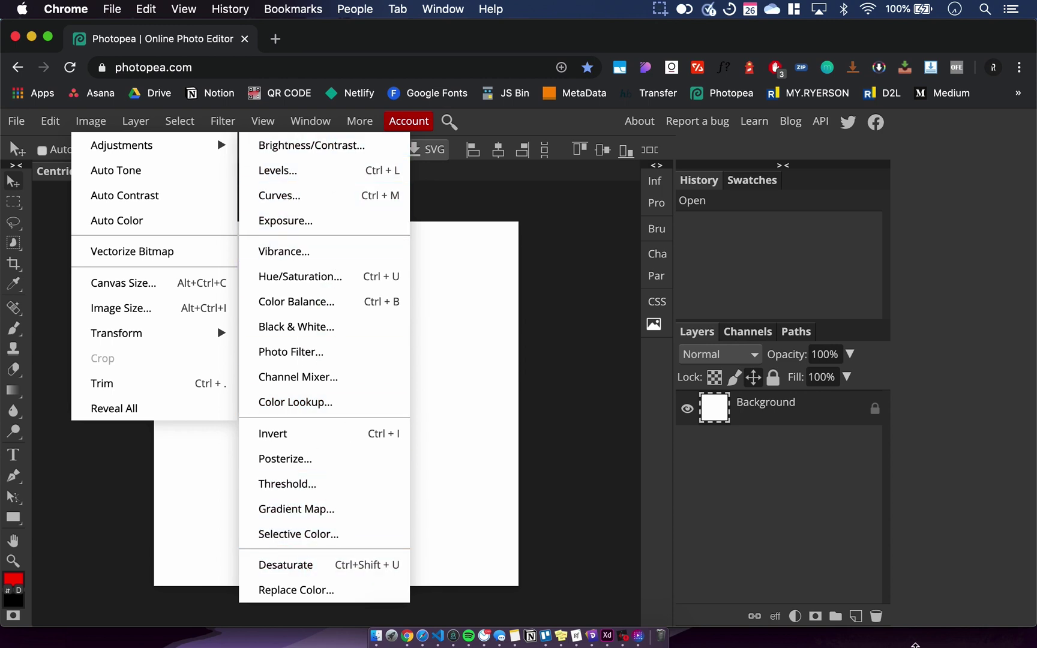
{"action": "left_click", "coordinate": [810, 570]}
{"action": "left_click", "coordinate": [775, 616]}
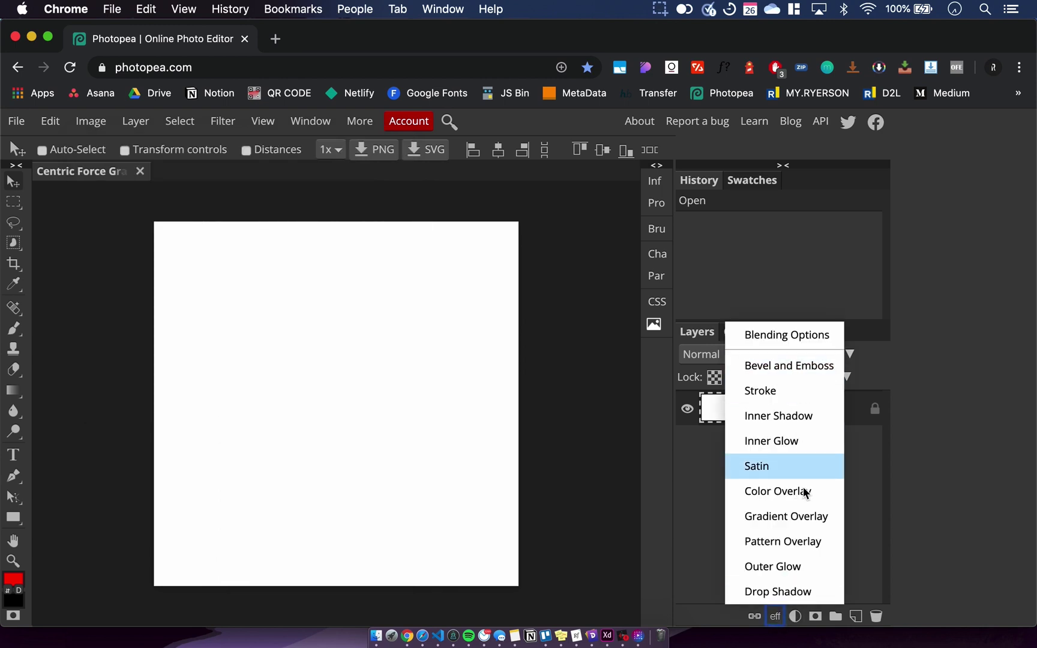
{"action": "left_click", "coordinate": [431, 430]}
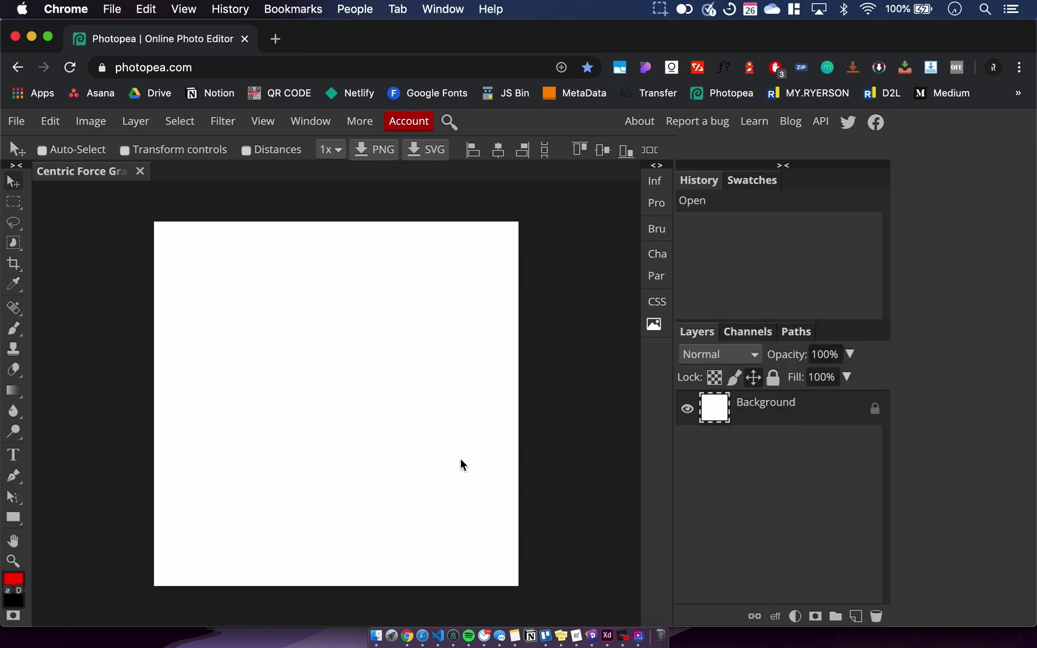
Step: Drag BG.jpg from the Centric Force Graphic folder in Finder onto the canvas
{"action": "left_click", "coordinate": [378, 641]}
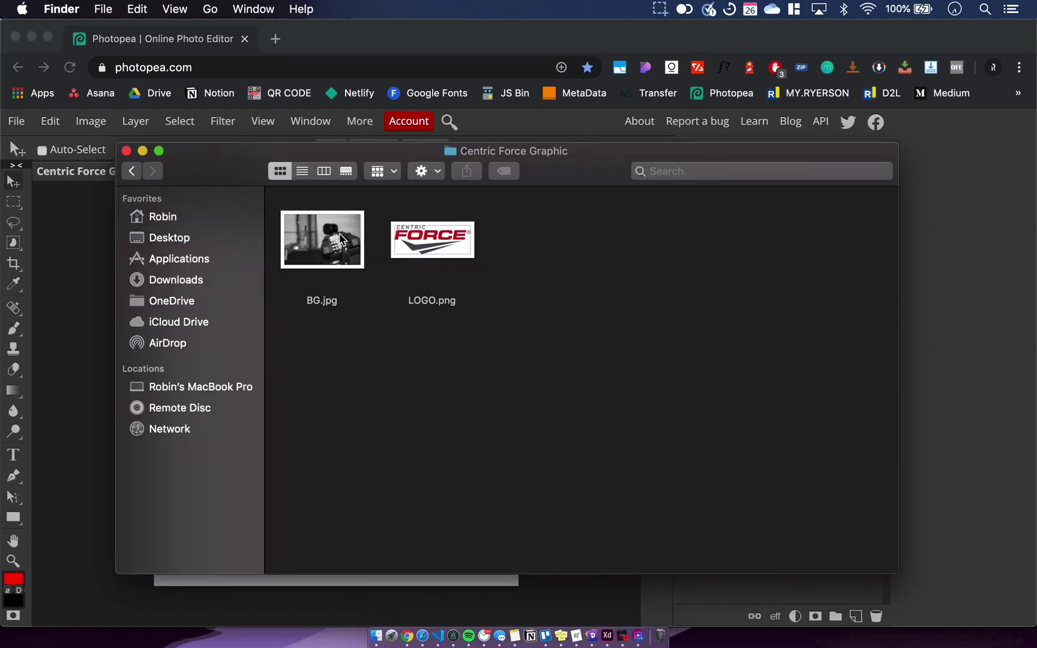
{"action": "left_click_drag", "start_coordinate": [334, 239], "coordinate": [316, 373]}
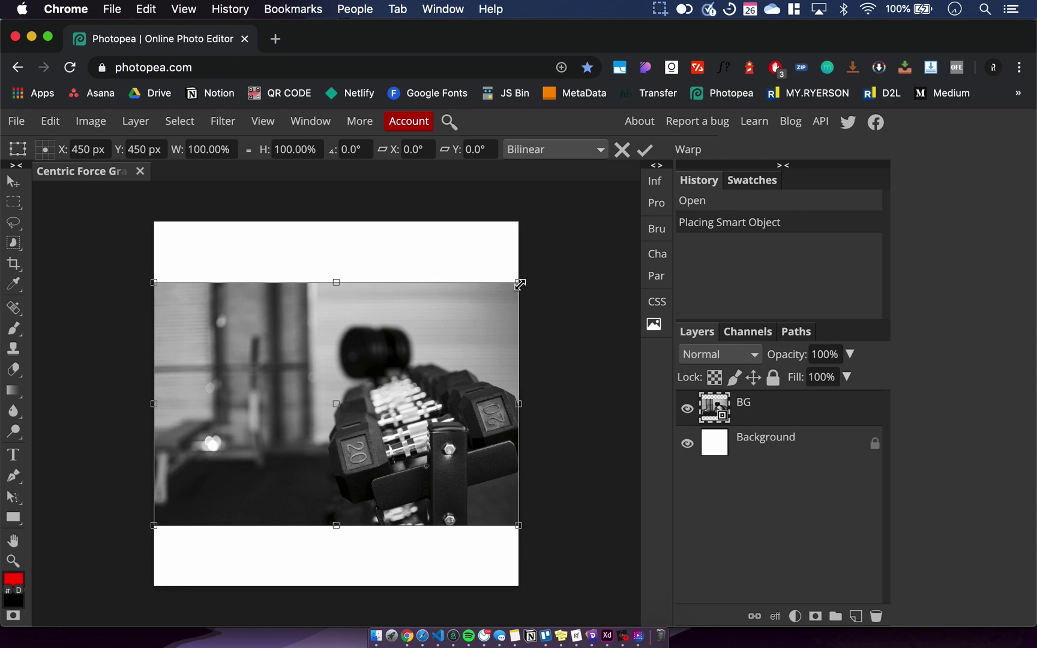
Step: Try scaling the placed BG photo, commit, then undo back to its original placed size
{"action": "left_click_drag", "start_coordinate": [520, 285], "coordinate": [586, 225]}
{"action": "left_click_drag", "start_coordinate": [154, 237], "coordinate": [301, 322]}
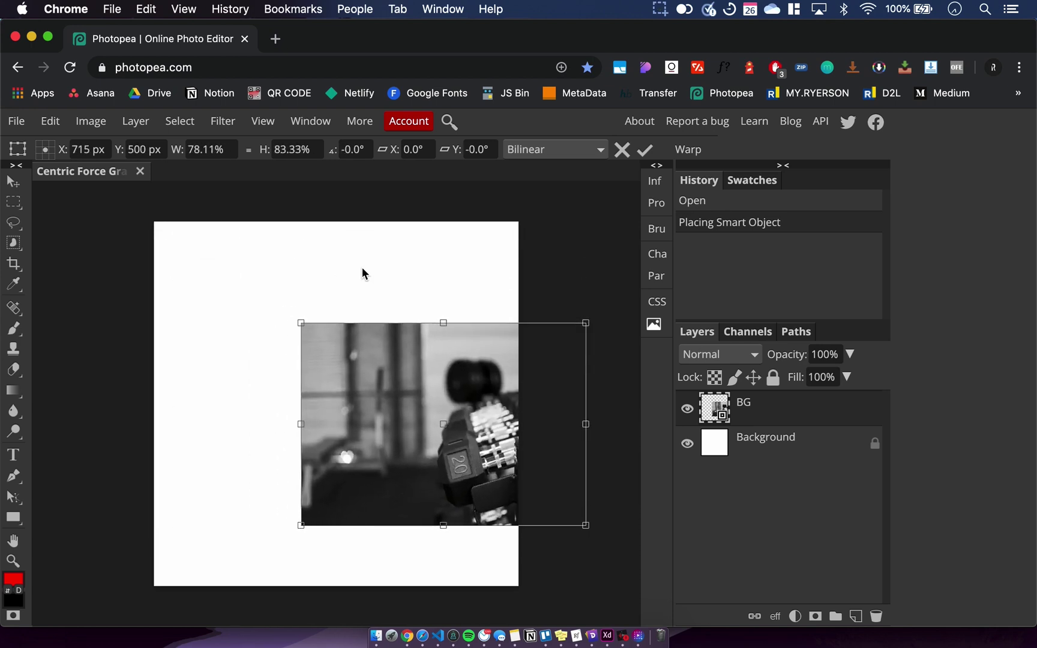
{"action": "key", "text": "Return"}
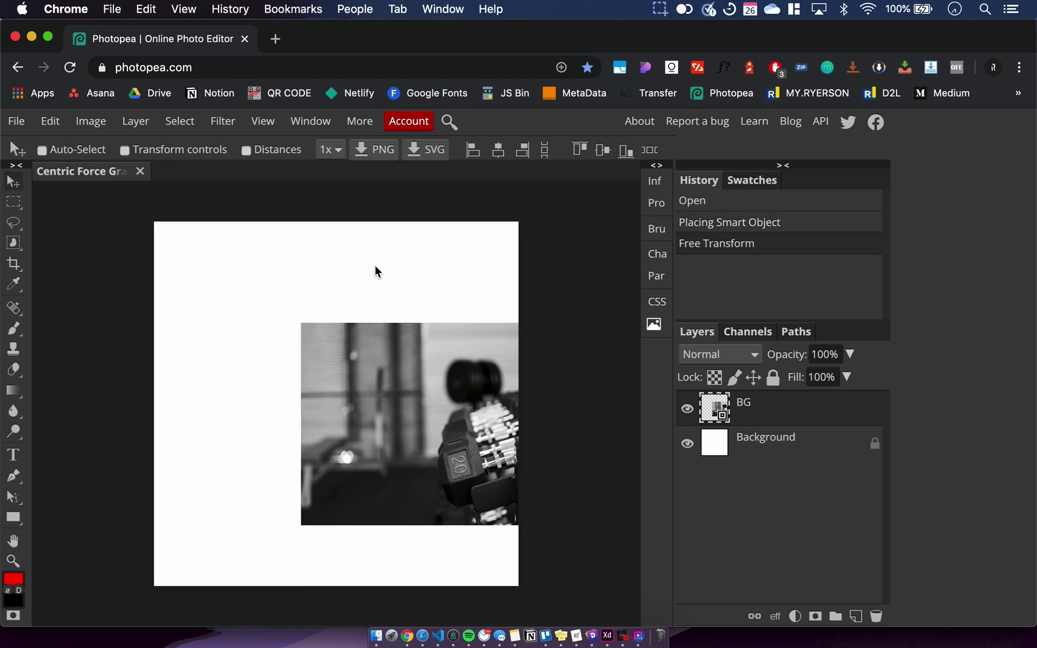
{"action": "key", "text": "super+z"}
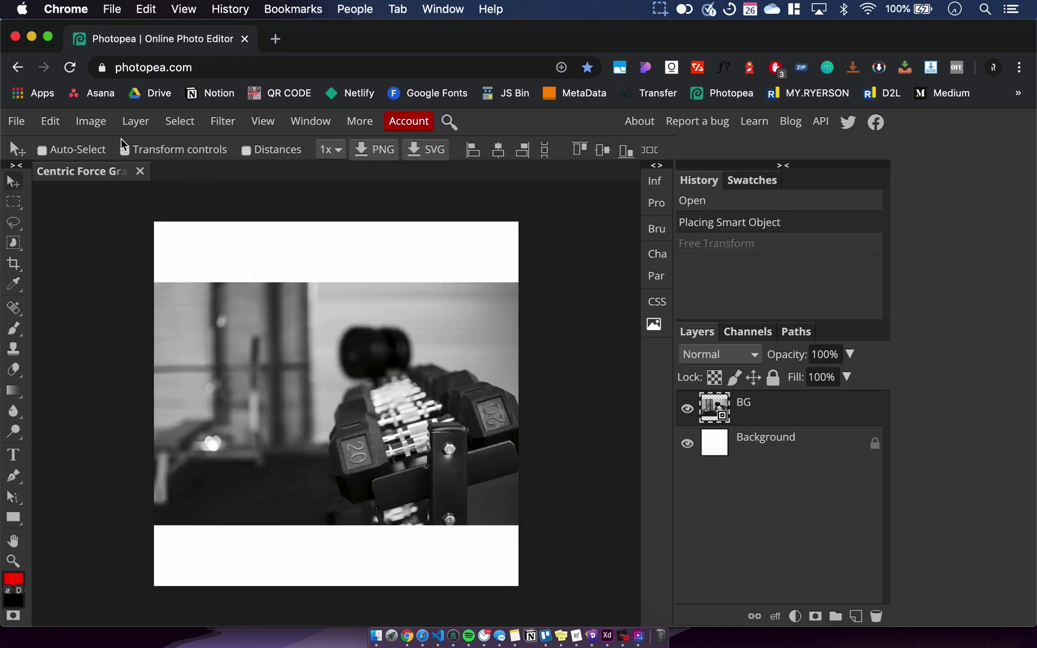
{"action": "left_click", "coordinate": [178, 122]}
{"action": "mouse_move", "coordinate": [91, 123]}
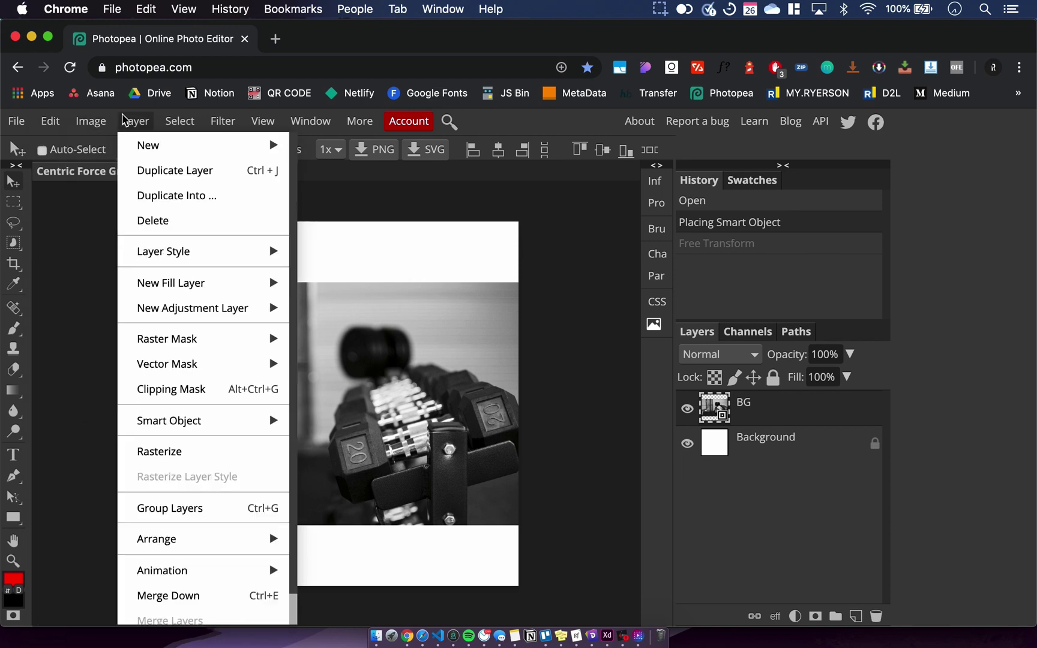
Step: Free Transform the BG photo to about 155% and position it to fill the square canvas
{"action": "mouse_move", "coordinate": [149, 125]}
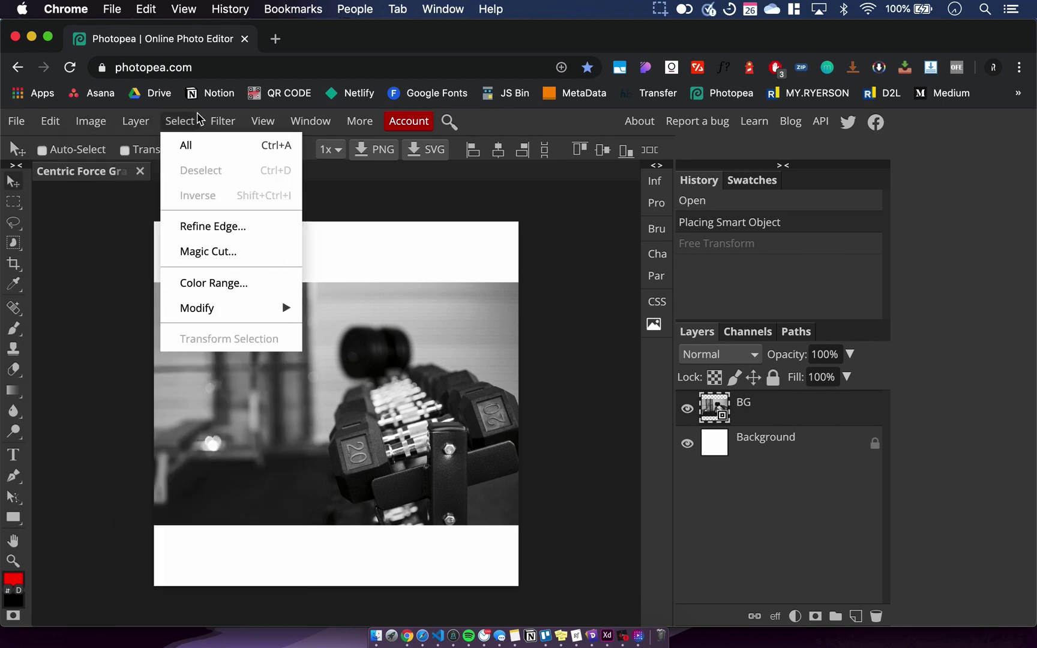
{"action": "mouse_move", "coordinate": [51, 122]}
{"action": "scroll", "coordinate": [141, 540], "scroll_direction": "down", "scroll_amount": 1}
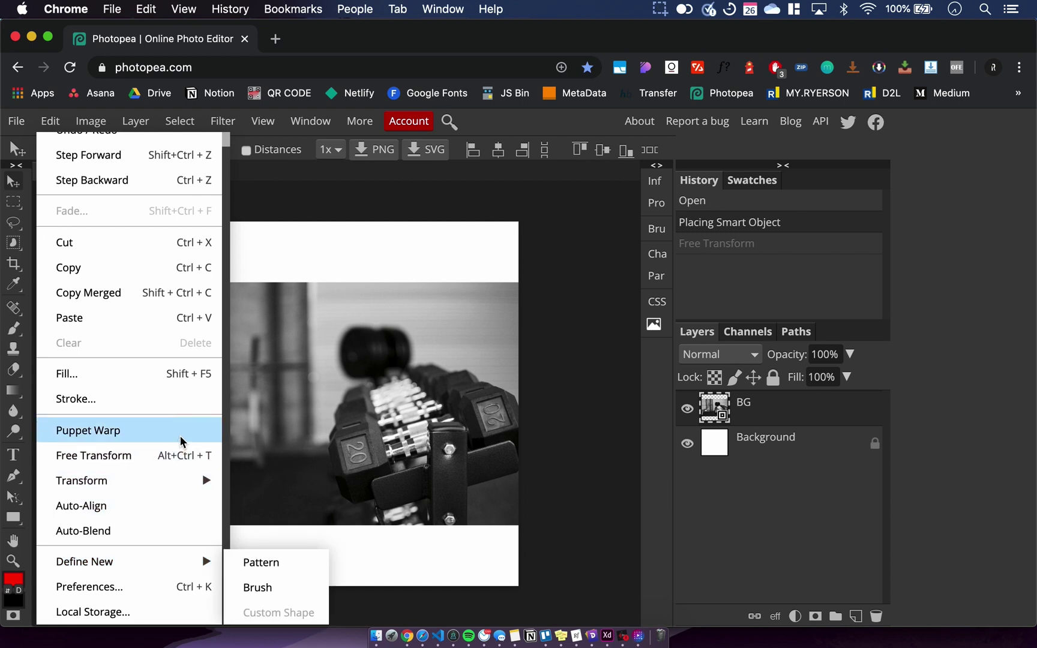
{"action": "left_click", "coordinate": [174, 456]}
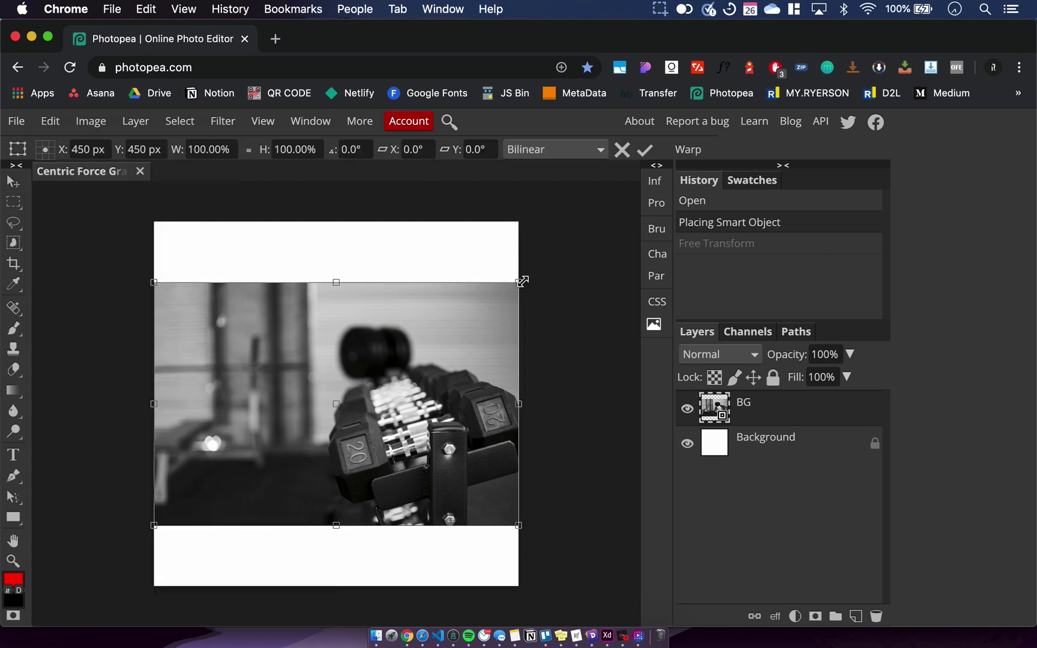
{"action": "left_click_drag", "start_coordinate": [522, 281], "coordinate": [623, 212]}
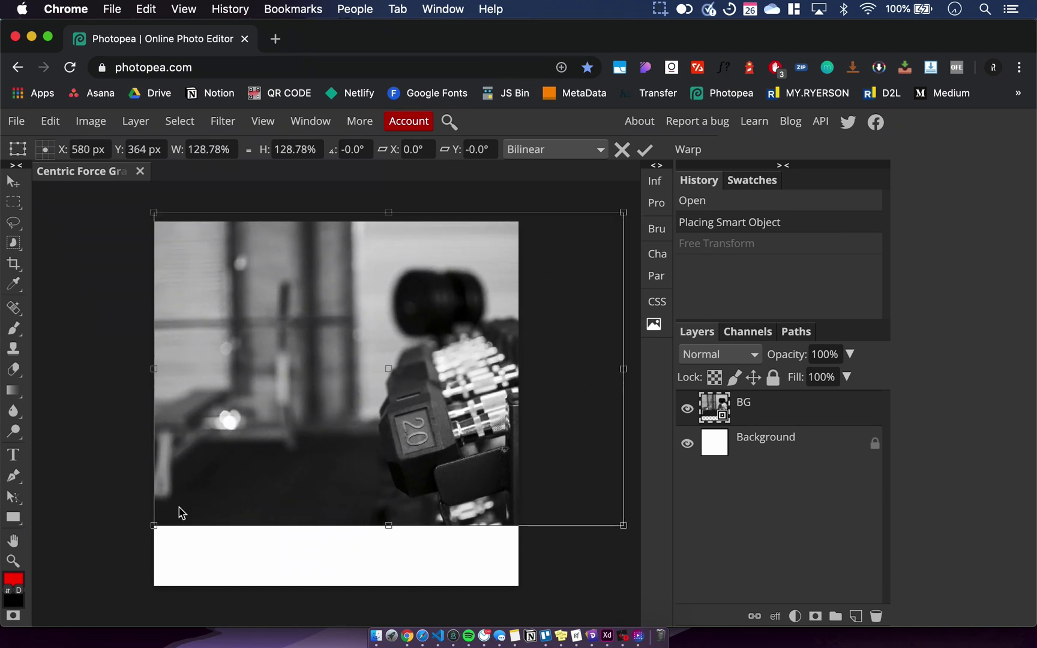
{"action": "left_click_drag", "start_coordinate": [144, 559], "coordinate": [60, 645]}
{"action": "left_click_drag", "start_coordinate": [477, 368], "coordinate": [408, 364]}
{"action": "key", "text": "Return"}
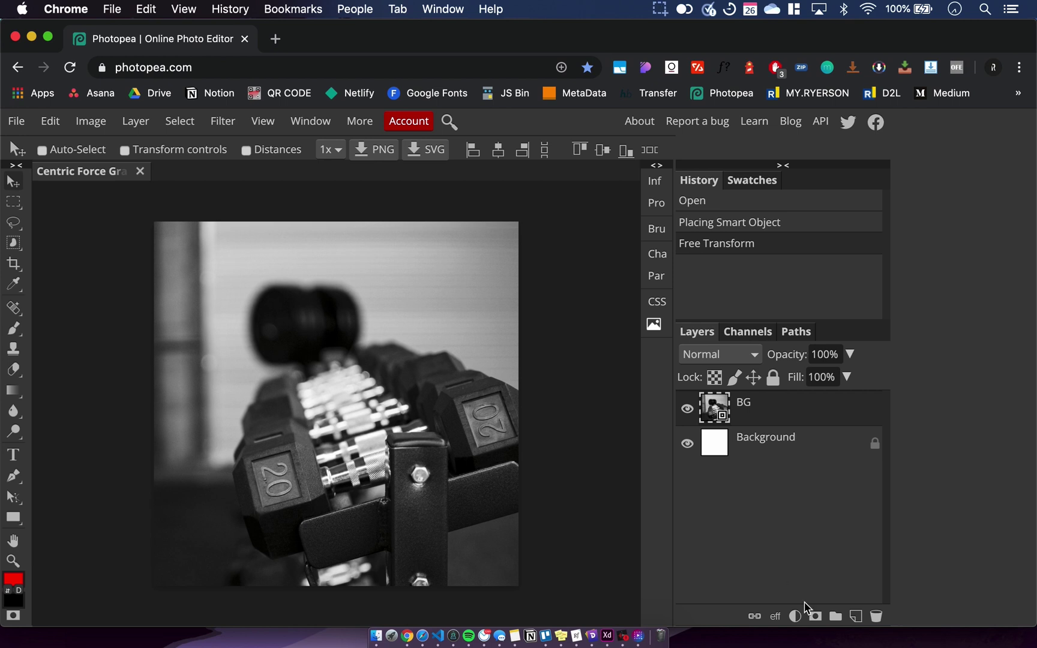
Step: Add Layer 1 and draw a tall red rectangle over the canvas's left side
{"action": "left_click", "coordinate": [856, 616]}
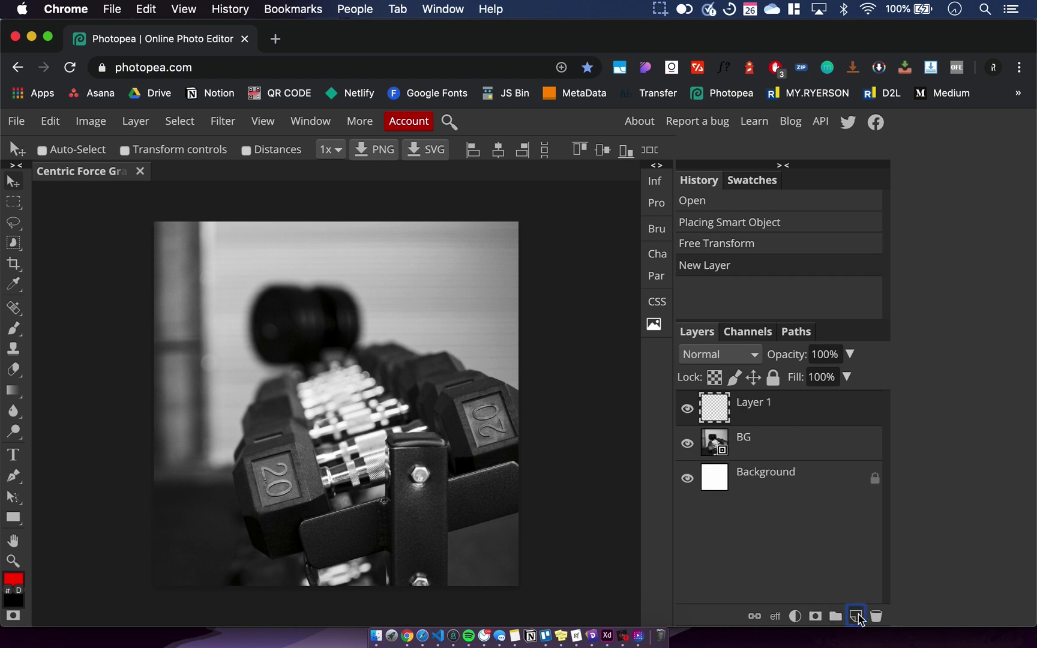
{"action": "left_click", "coordinate": [13, 517]}
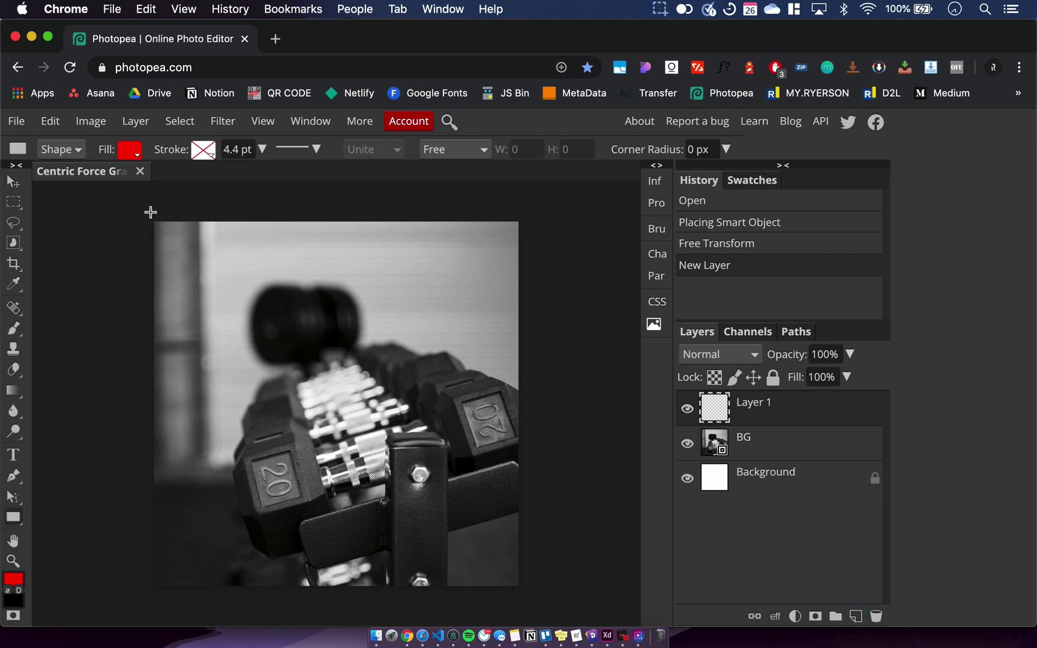
{"action": "left_click_drag", "start_coordinate": [150, 211], "coordinate": [353, 591]}
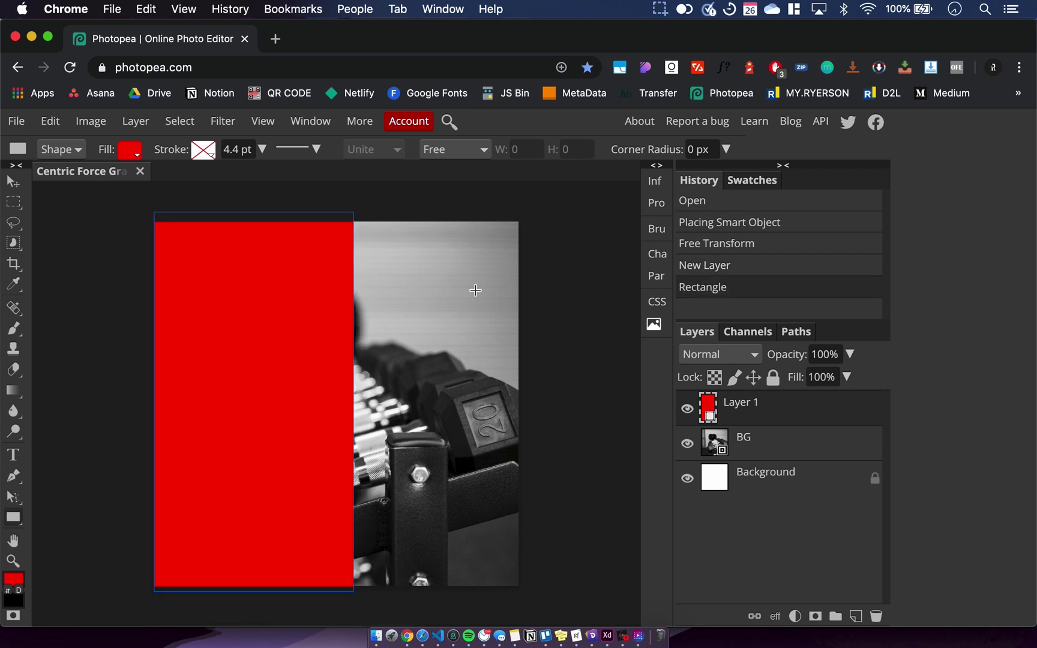
{"action": "left_click", "coordinate": [13, 182]}
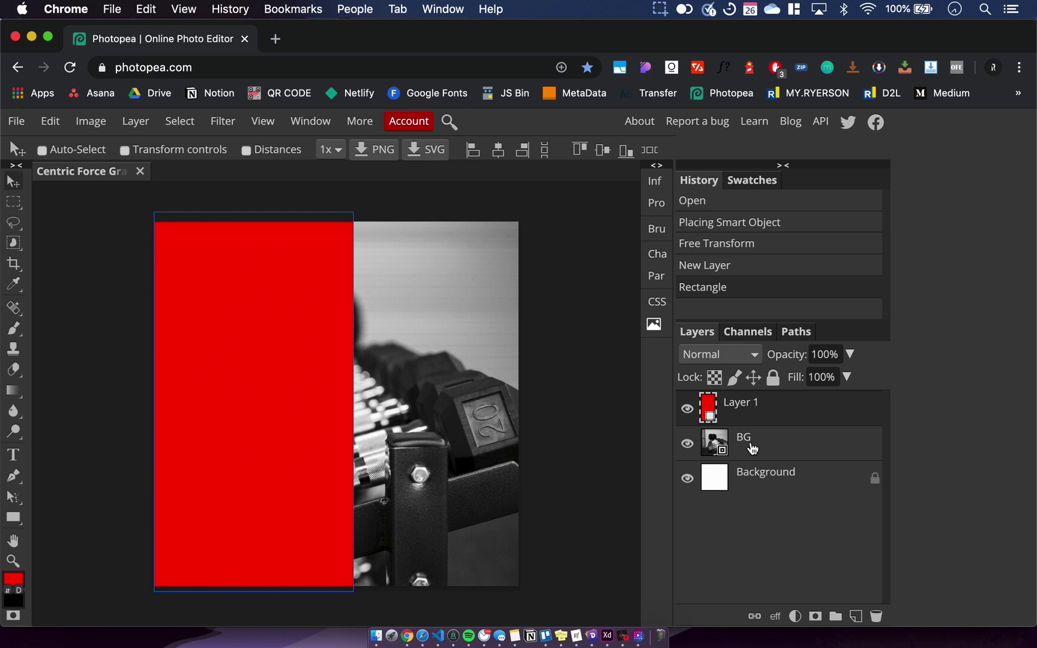
Step: Add a Color Overlay effect to the rectangle and move the Layer Style dialog aside
{"action": "left_click", "coordinate": [776, 618]}
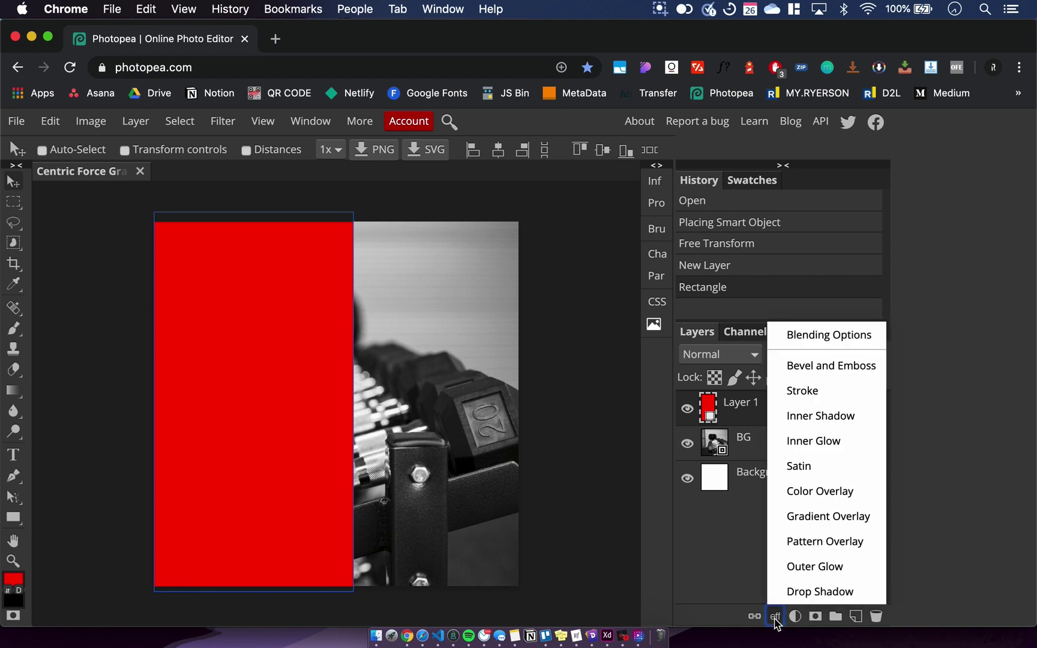
{"action": "left_click", "coordinate": [834, 490]}
{"action": "left_click_drag", "start_coordinate": [521, 246], "coordinate": [851, 211]}
Step: Try pink, dark and blue overlay colours, then cancel to keep red and close the dialog
{"action": "left_click", "coordinate": [827, 302]}
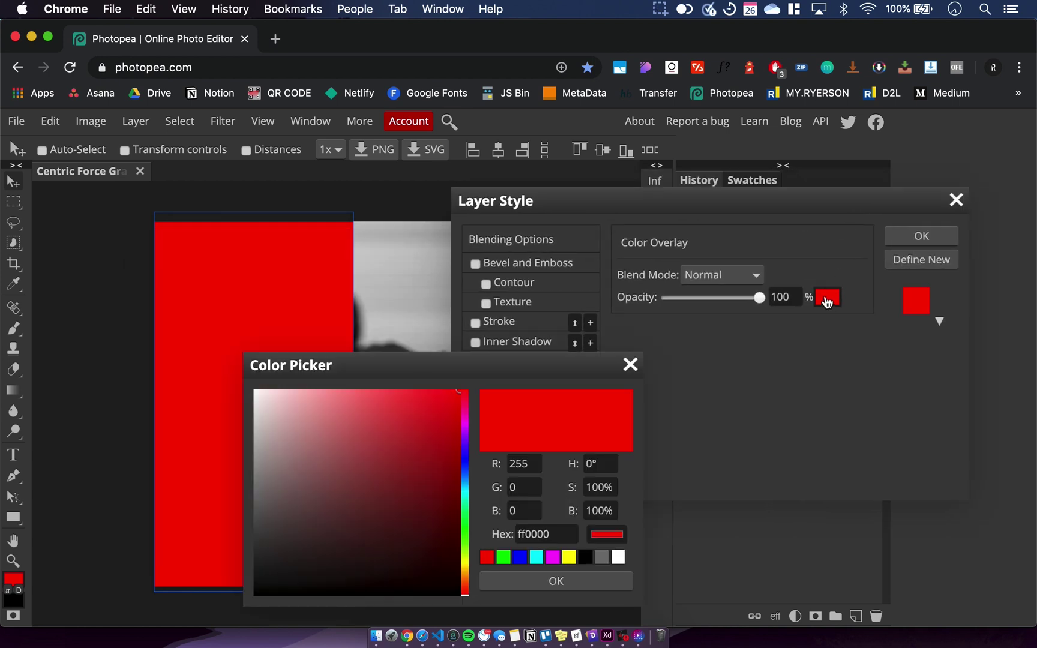
{"action": "left_click_drag", "start_coordinate": [528, 360], "coordinate": [741, 271]}
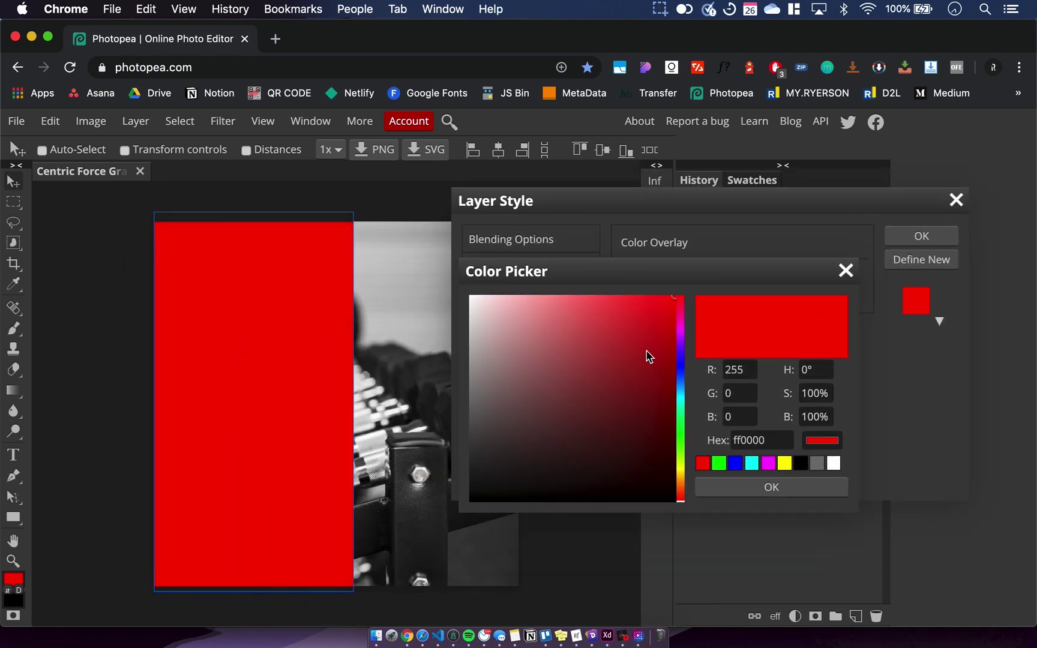
{"action": "mouse_move", "coordinate": [647, 356]}
{"action": "left_mouse_down"}
{"action": "mouse_move", "coordinate": [581, 354]}
{"action": "mouse_move", "coordinate": [517, 375]}
{"action": "mouse_move", "coordinate": [476, 306]}
{"action": "left_mouse_up"}
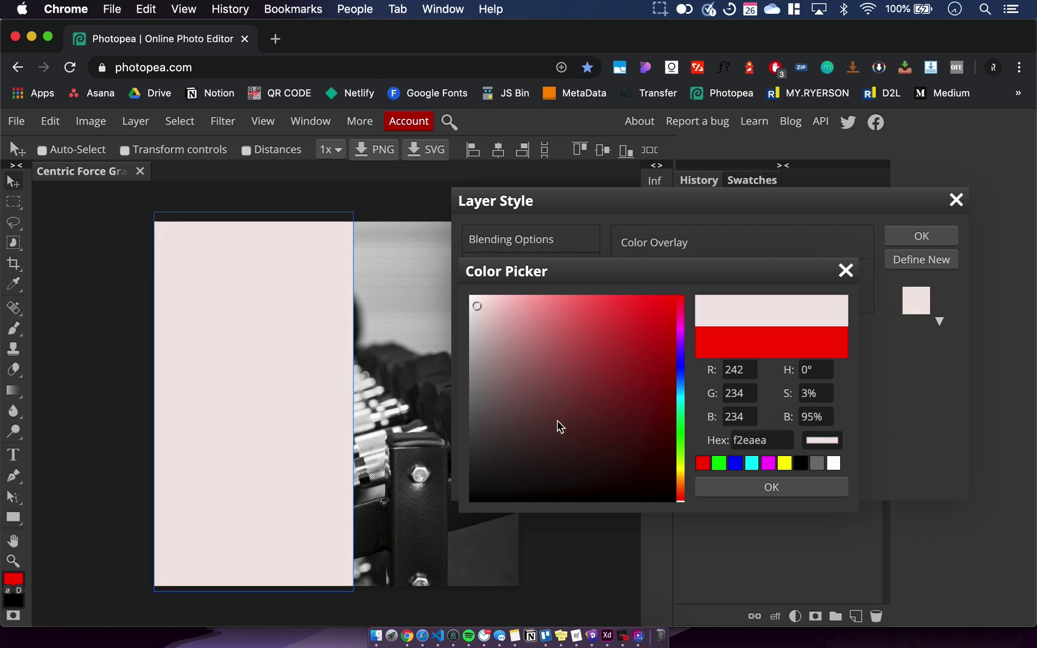
{"action": "left_click_drag", "start_coordinate": [558, 426], "coordinate": [601, 462]}
{"action": "left_click", "coordinate": [681, 496]}
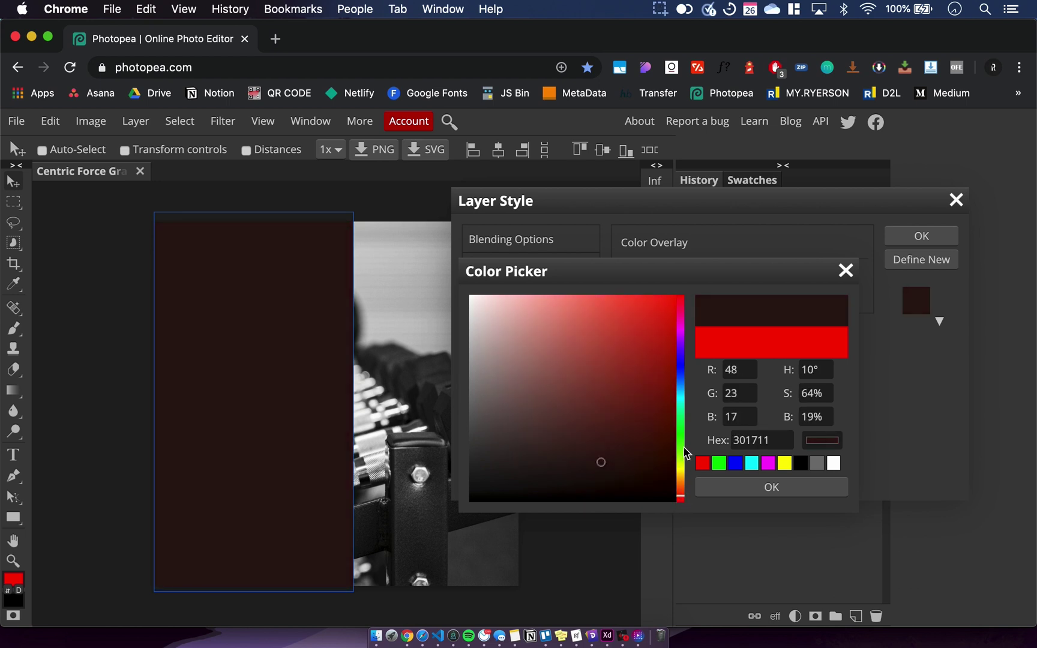
{"action": "left_click", "coordinate": [680, 386]}
{"action": "mouse_move", "coordinate": [669, 384]}
{"action": "left_mouse_down"}
{"action": "mouse_move", "coordinate": [657, 375]}
{"action": "mouse_move", "coordinate": [660, 277]}
{"action": "left_mouse_up"}
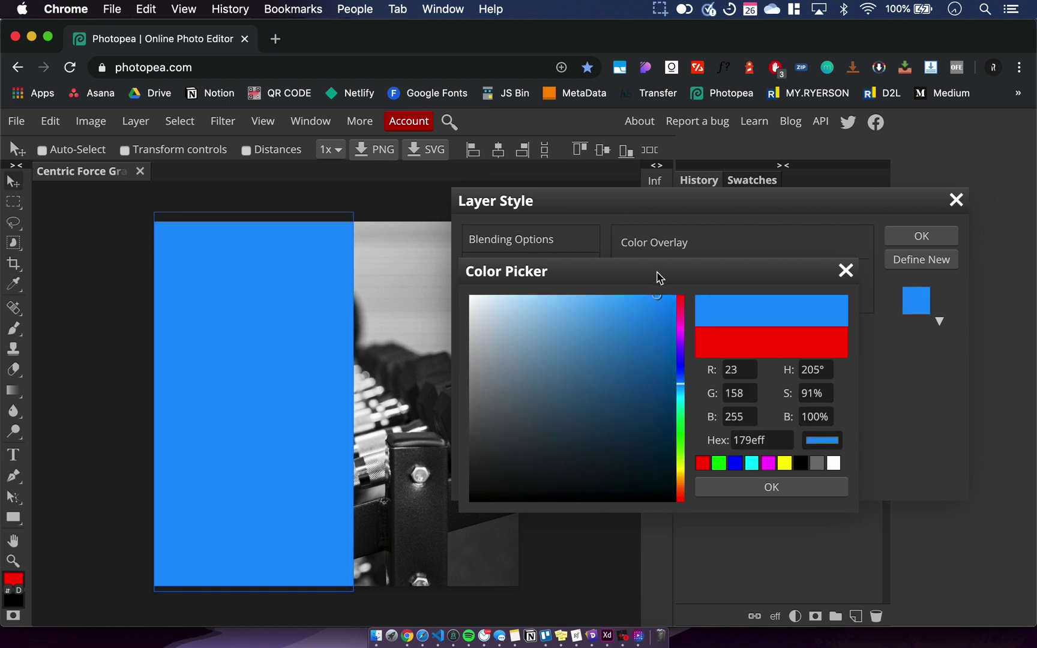
{"action": "left_click", "coordinate": [614, 327]}
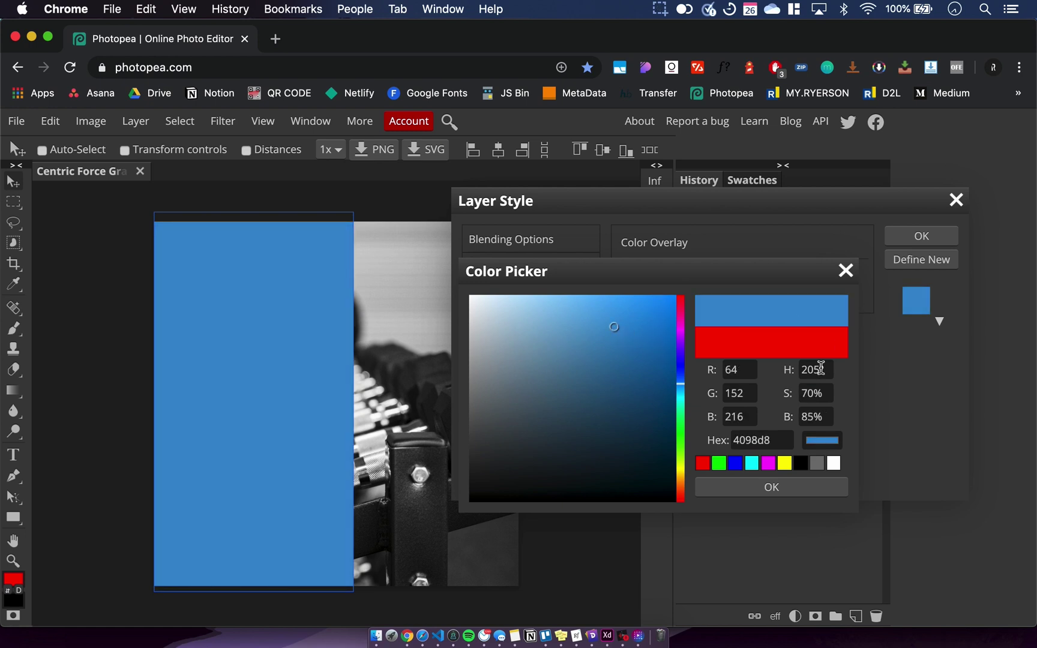
{"action": "left_click", "coordinate": [845, 274]}
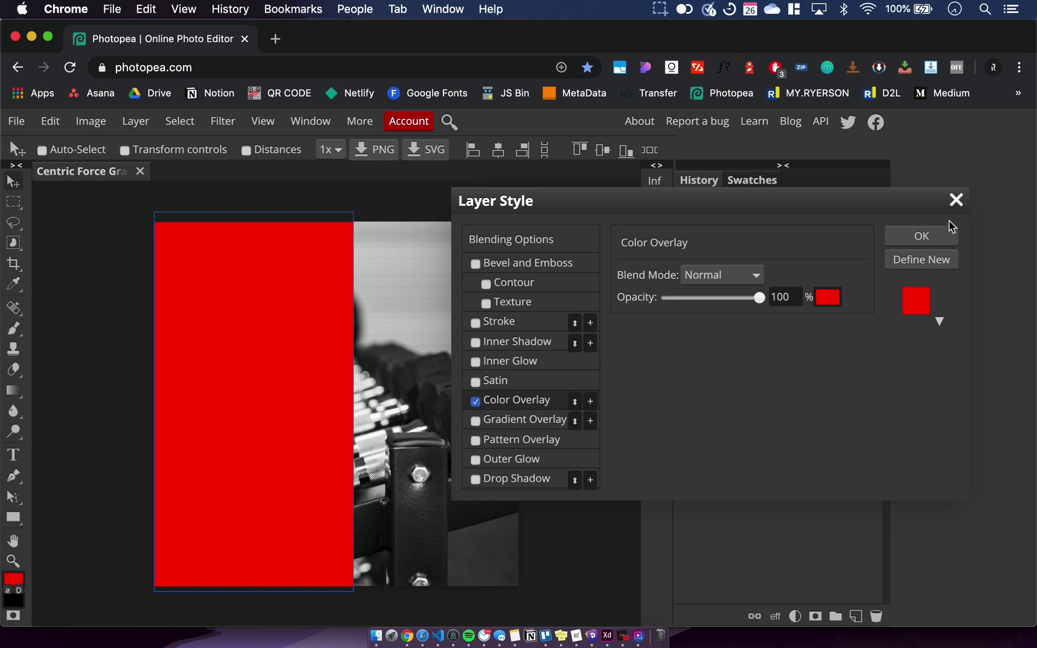
{"action": "left_click", "coordinate": [956, 200]}
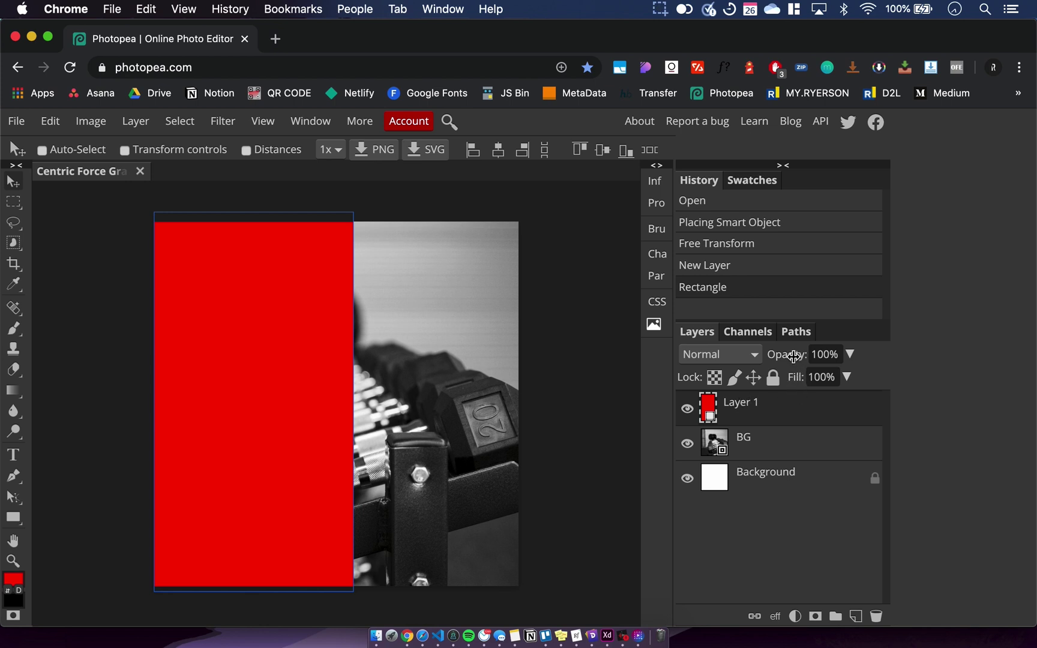
Step: Lower Layer 1's opacity to 32% so the dumbbell photo shows through the red panel
{"action": "mouse_move", "coordinate": [793, 357]}
{"action": "left_mouse_down"}
{"action": "mouse_move", "coordinate": [736, 365]}
{"action": "mouse_move", "coordinate": [777, 355]}
{"action": "left_mouse_up"}
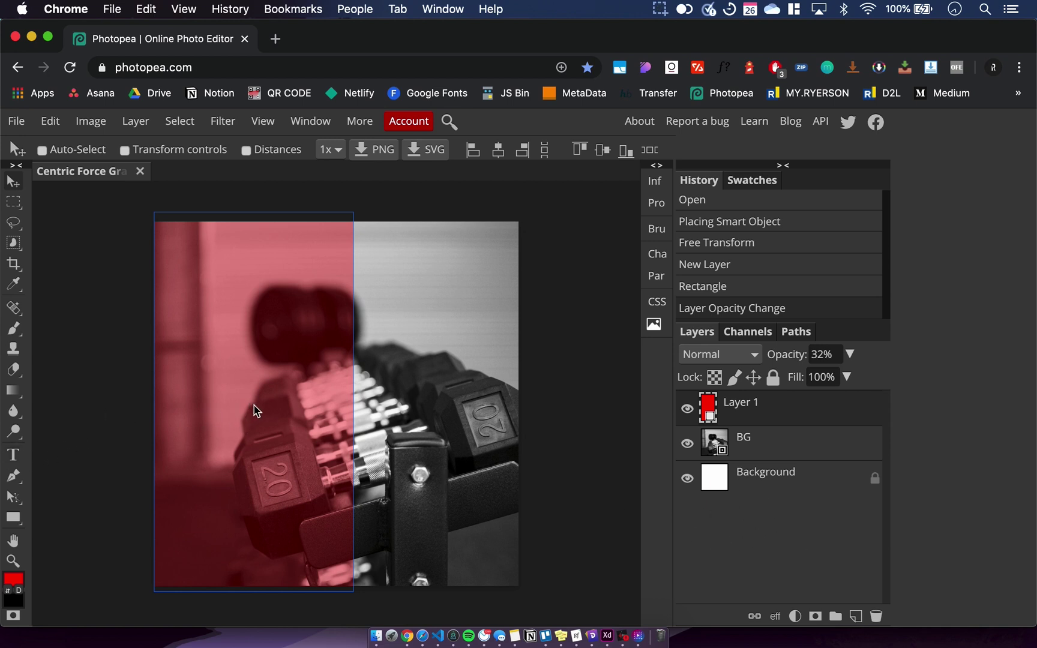
{"action": "key", "text": "t"}
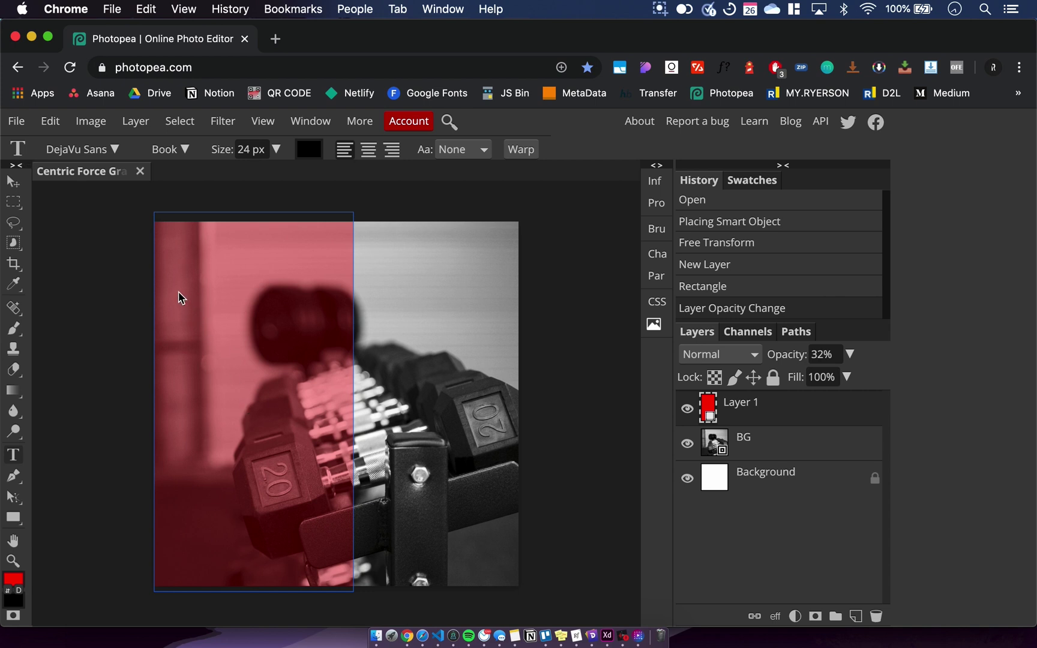
Step: Draw a text box on the red panel reading 'Training the next generation of athletes'
{"action": "left_click_drag", "start_coordinate": [179, 293], "coordinate": [333, 515]}
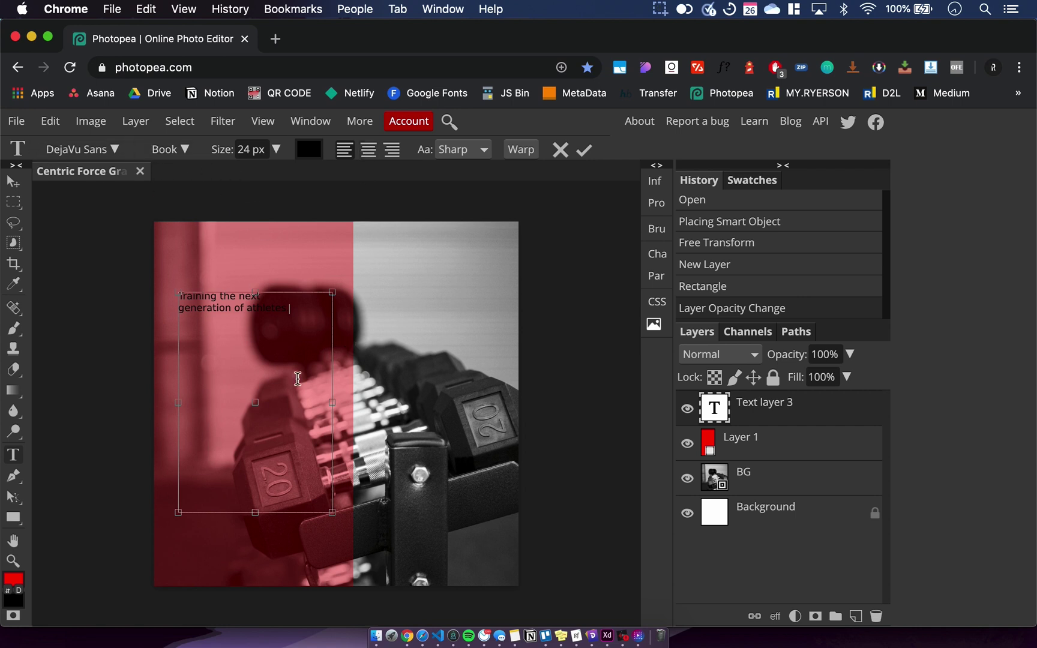
{"action": "left_click", "coordinate": [659, 259]}
Step: Commit the typed headline, select all of it, and enlarge its font size to 57 px
{"action": "left_click", "coordinate": [480, 292]}
{"action": "key", "text": "ctrl+a"}
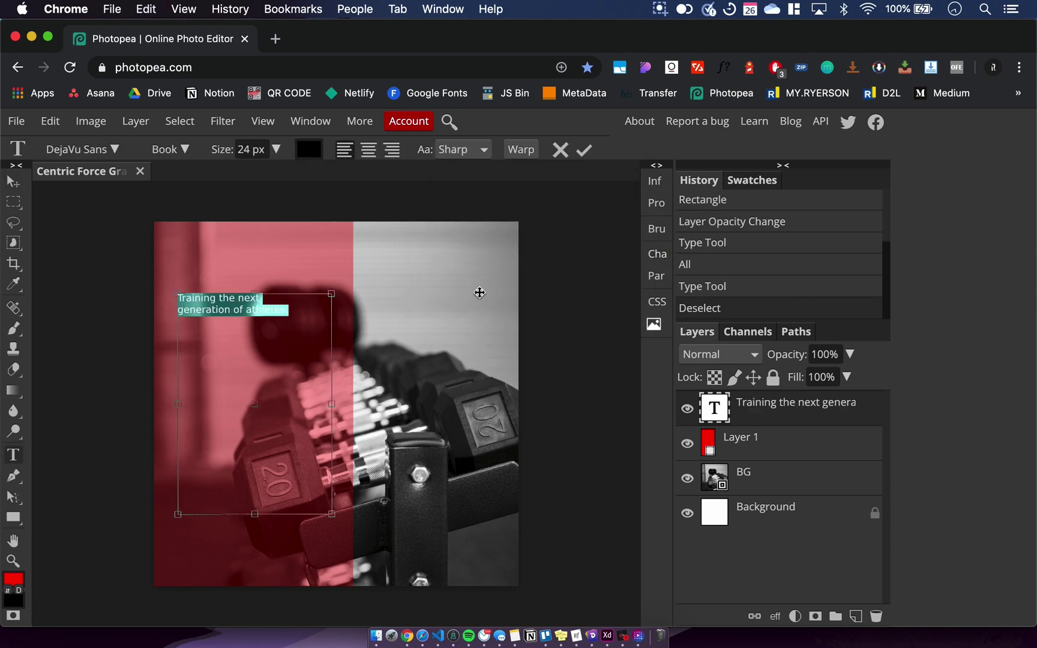
{"action": "left_click", "coordinate": [661, 258]}
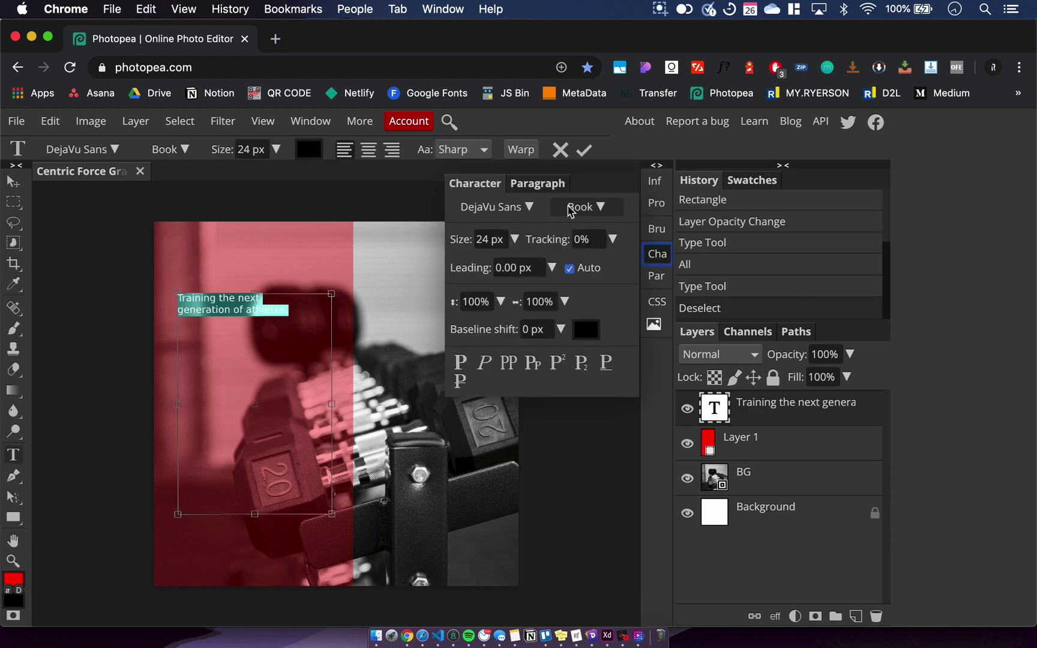
{"action": "left_click", "coordinate": [515, 240]}
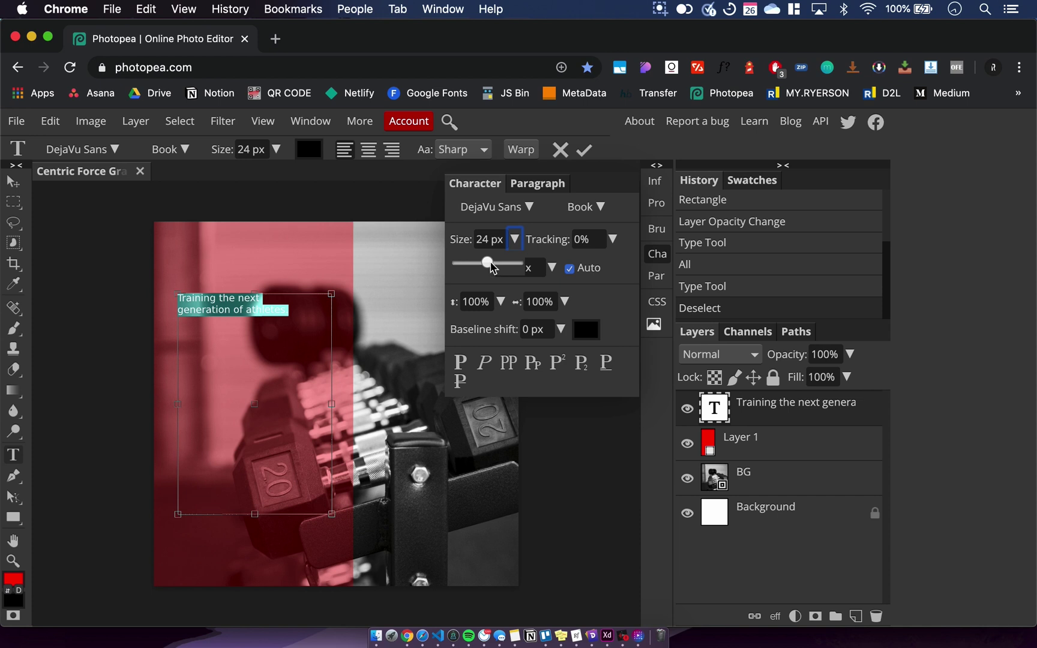
{"action": "mouse_move", "coordinate": [491, 267]}
{"action": "left_mouse_down"}
{"action": "mouse_move", "coordinate": [509, 267]}
{"action": "mouse_move", "coordinate": [499, 268]}
{"action": "left_mouse_up"}
Step: Try different letter-spacing values on the headline, then reset tracking to 0%
{"action": "left_click", "coordinate": [614, 240]}
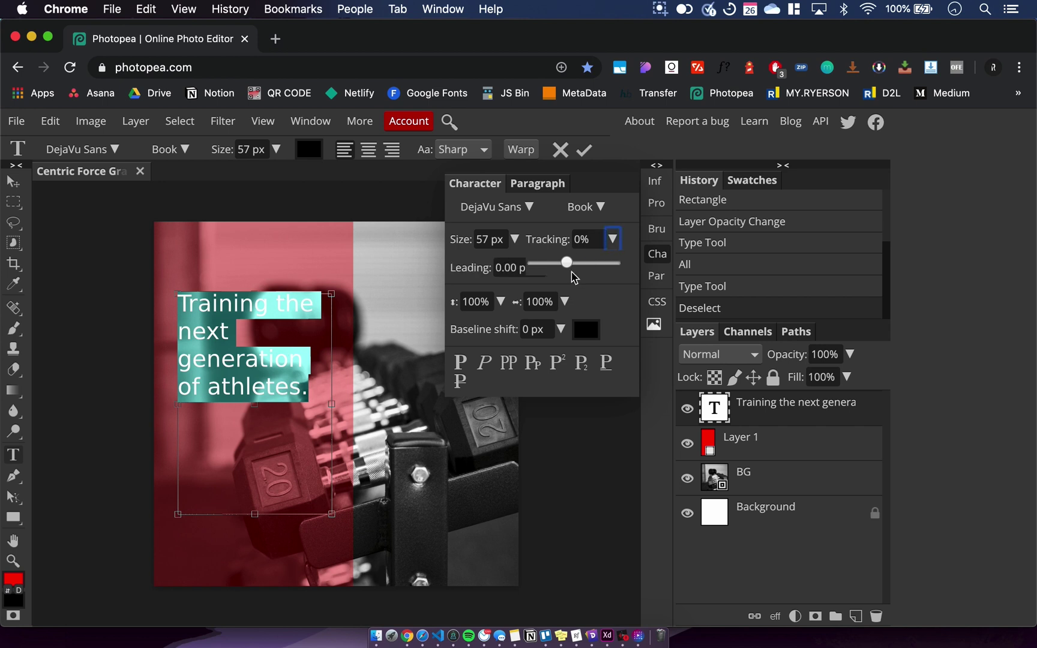
{"action": "mouse_move", "coordinate": [570, 264]}
{"action": "left_mouse_down"}
{"action": "mouse_move", "coordinate": [580, 264]}
{"action": "mouse_move", "coordinate": [563, 265]}
{"action": "left_mouse_up"}
{"action": "left_click", "coordinate": [588, 240]}
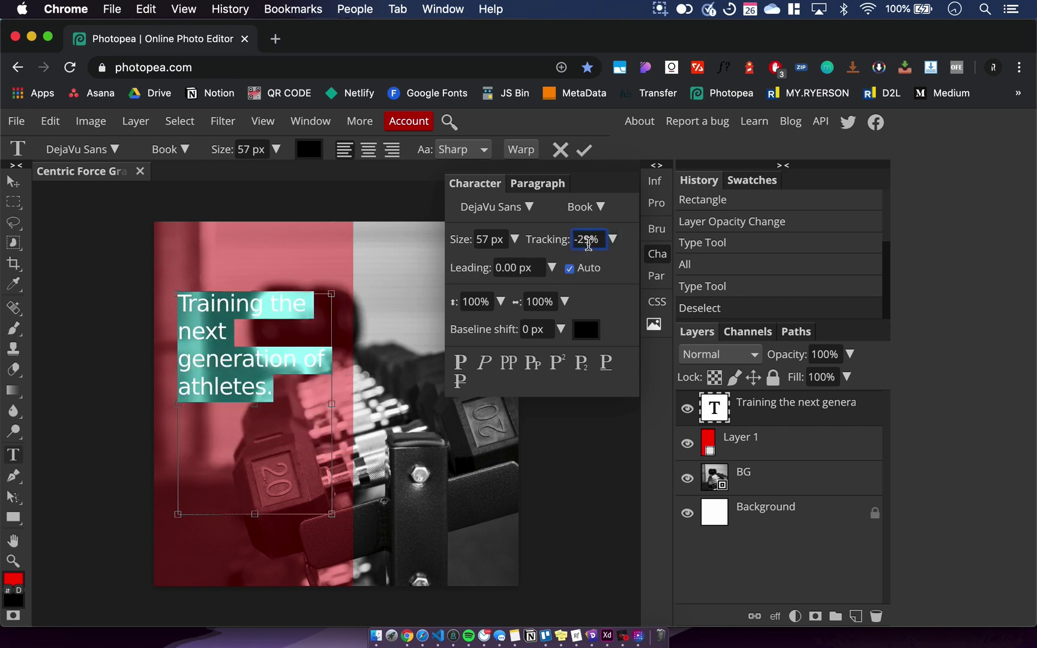
{"action": "key", "text": "BackSpace"}
{"action": "key", "text": "BackSpace"}
{"action": "key", "text": "BackSpace"}
{"action": "type", "text": "0"}
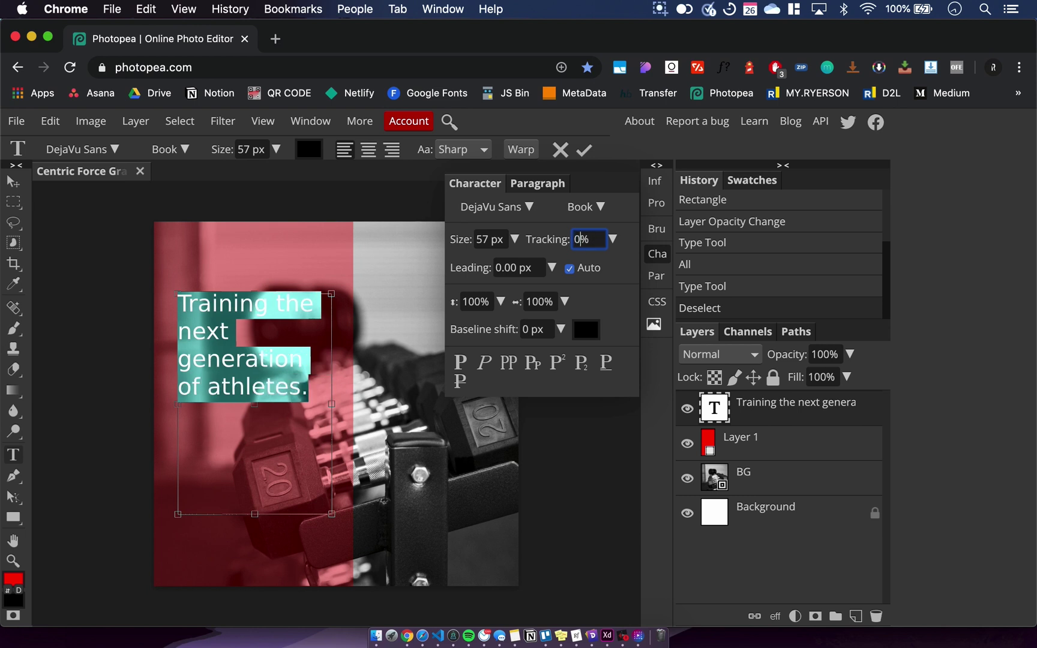
Step: Make the headline text white and keep its normal capitalisation, leaving All Caps off
{"action": "left_click", "coordinate": [588, 329]}
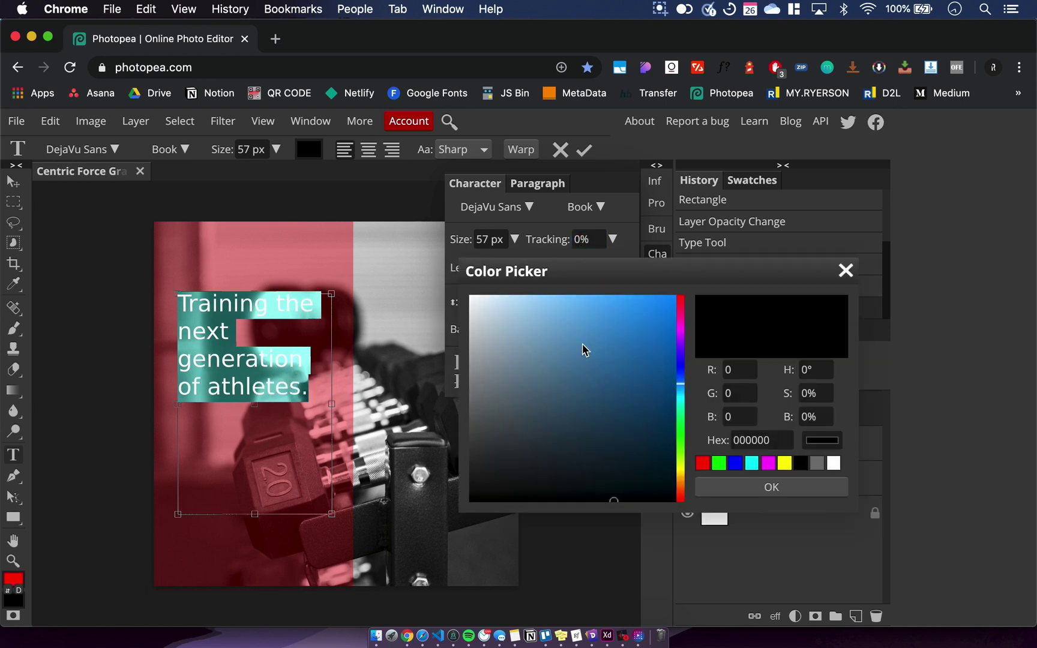
{"action": "left_click_drag", "start_coordinate": [584, 348], "coordinate": [428, 281]}
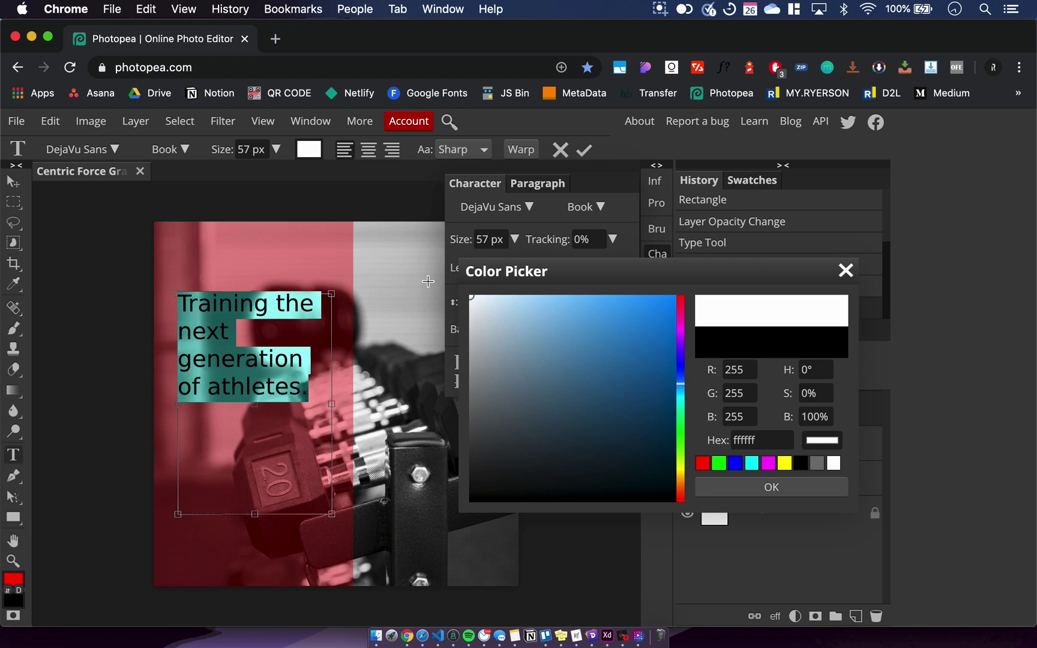
{"action": "left_click", "coordinate": [804, 488]}
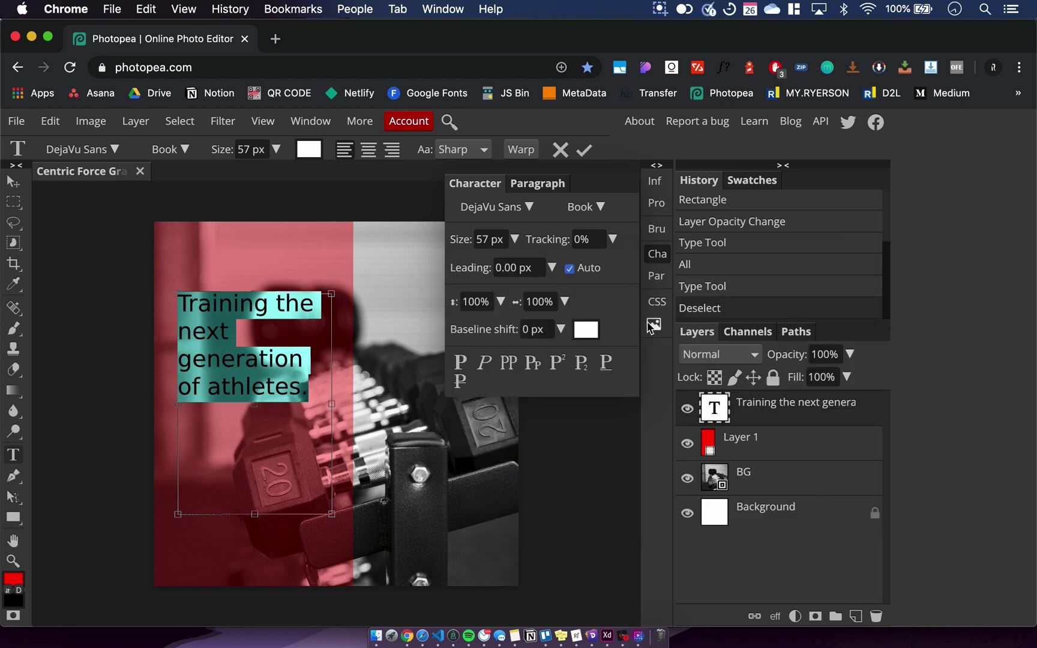
{"action": "left_click", "coordinate": [510, 364]}
{"action": "left_click", "coordinate": [510, 364]}
{"action": "left_click", "coordinate": [658, 254]}
Step: Commit the text and move the headline about 15 px lower, then review each layer
{"action": "left_click", "coordinate": [12, 181]}
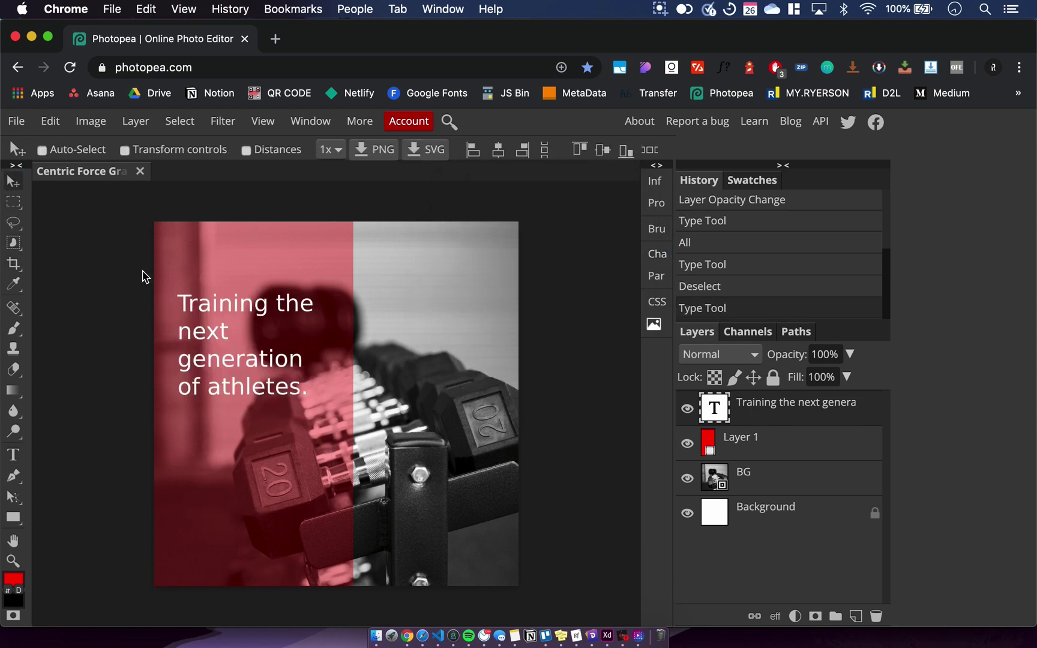
{"action": "left_click_drag", "start_coordinate": [232, 352], "coordinate": [233, 361]}
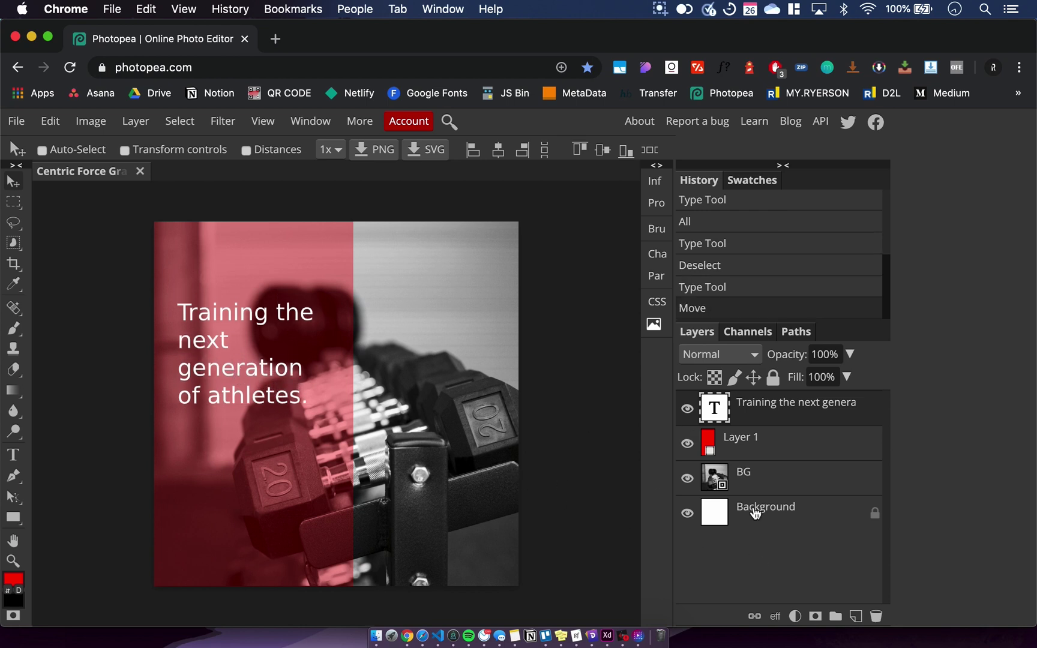
{"action": "left_click", "coordinate": [809, 467]}
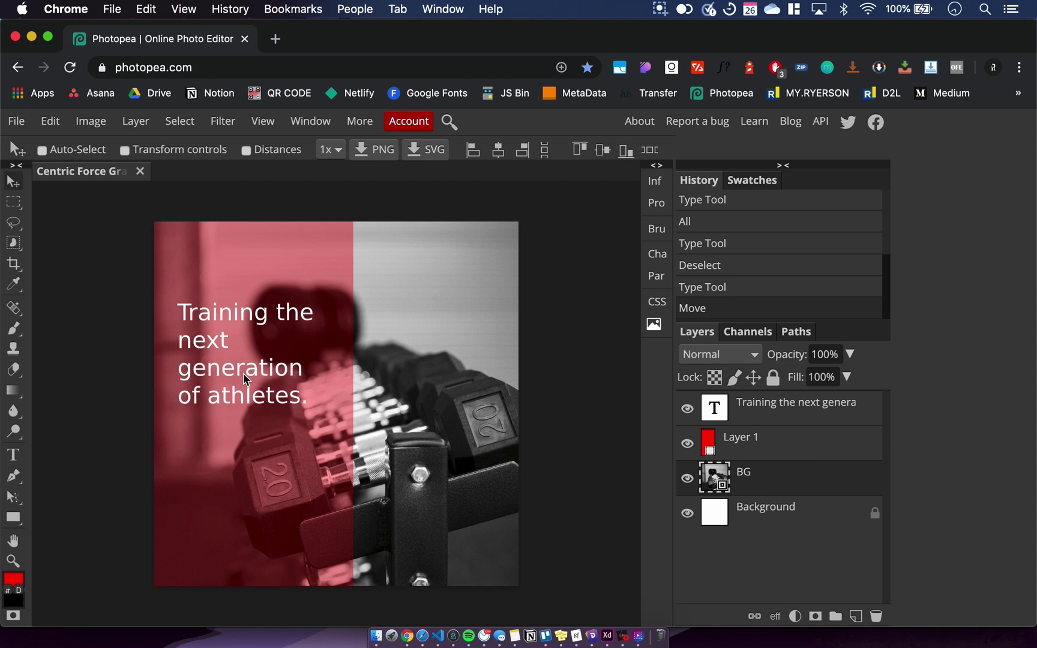
{"action": "left_click", "coordinate": [722, 411]}
{"action": "left_click", "coordinate": [728, 457]}
{"action": "left_click", "coordinate": [728, 481]}
{"action": "left_click", "coordinate": [747, 423]}
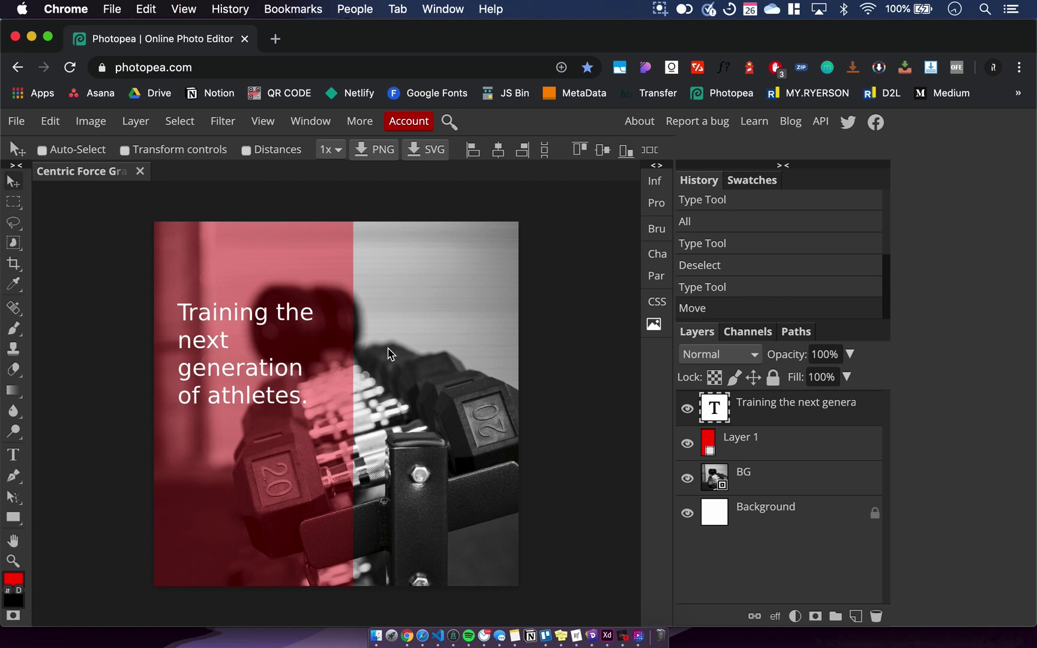
Step: Search the font list for 'ailer' and set the whole headline in Aileron Regular
{"action": "key", "text": "t"}
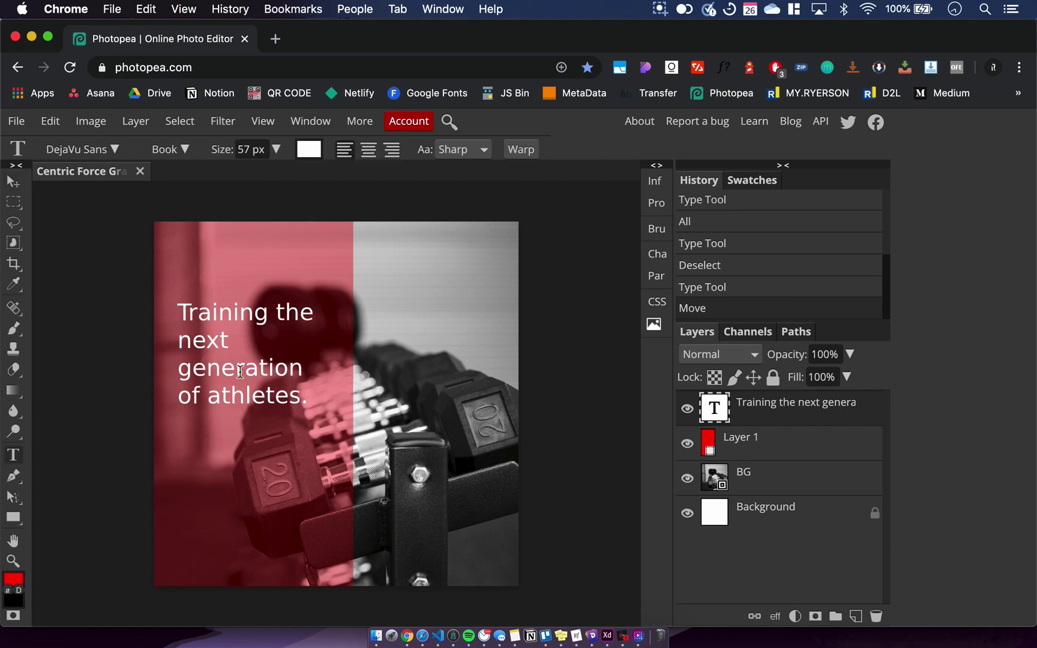
{"action": "left_click", "coordinate": [249, 380]}
{"action": "key", "text": "ctrl+a"}
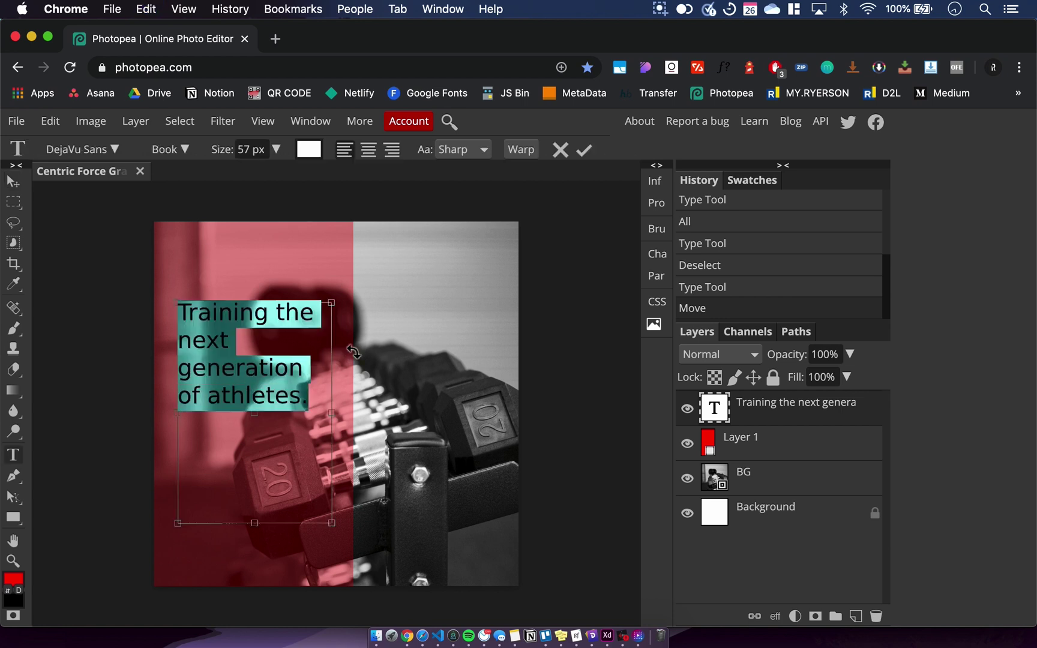
{"action": "left_click", "coordinate": [657, 253]}
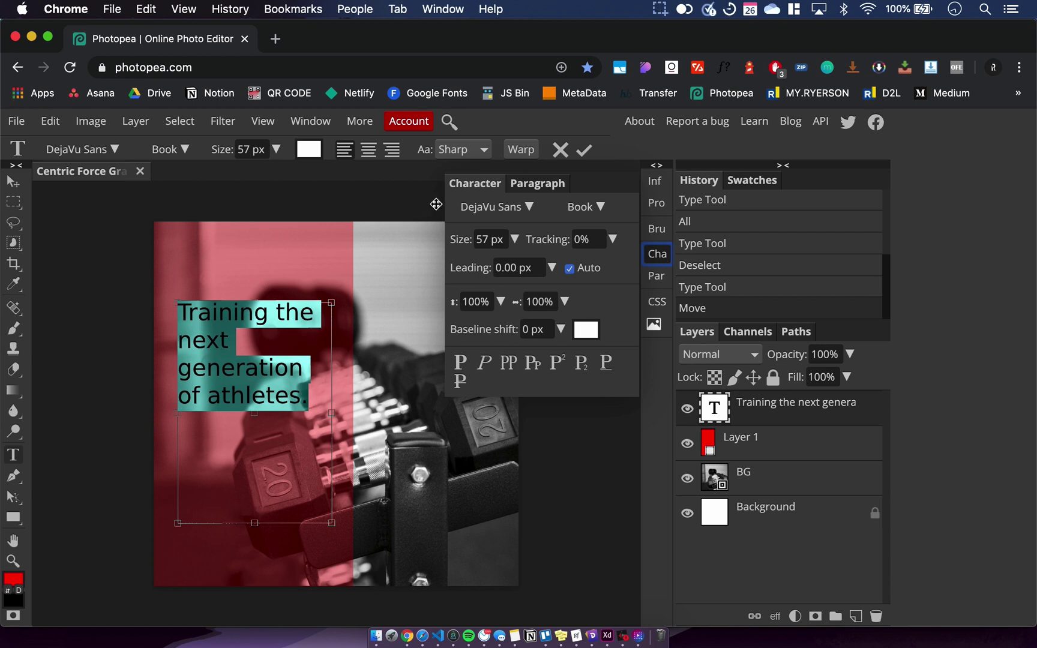
{"action": "left_click", "coordinate": [529, 207]}
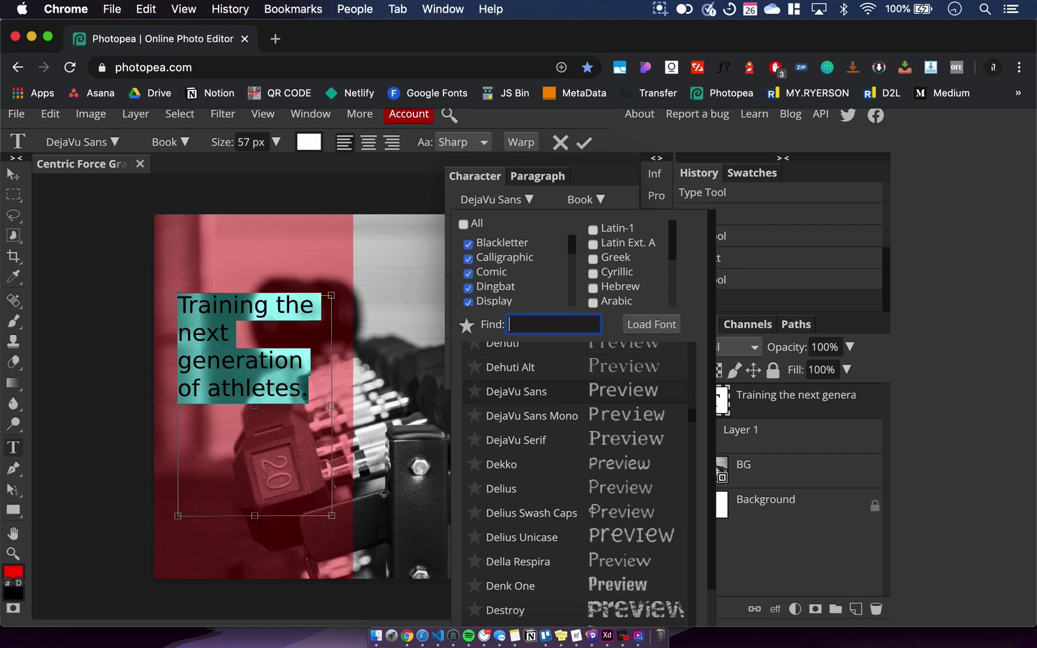
{"action": "type", "text": "ailer"}
{"action": "left_click", "coordinate": [592, 354]}
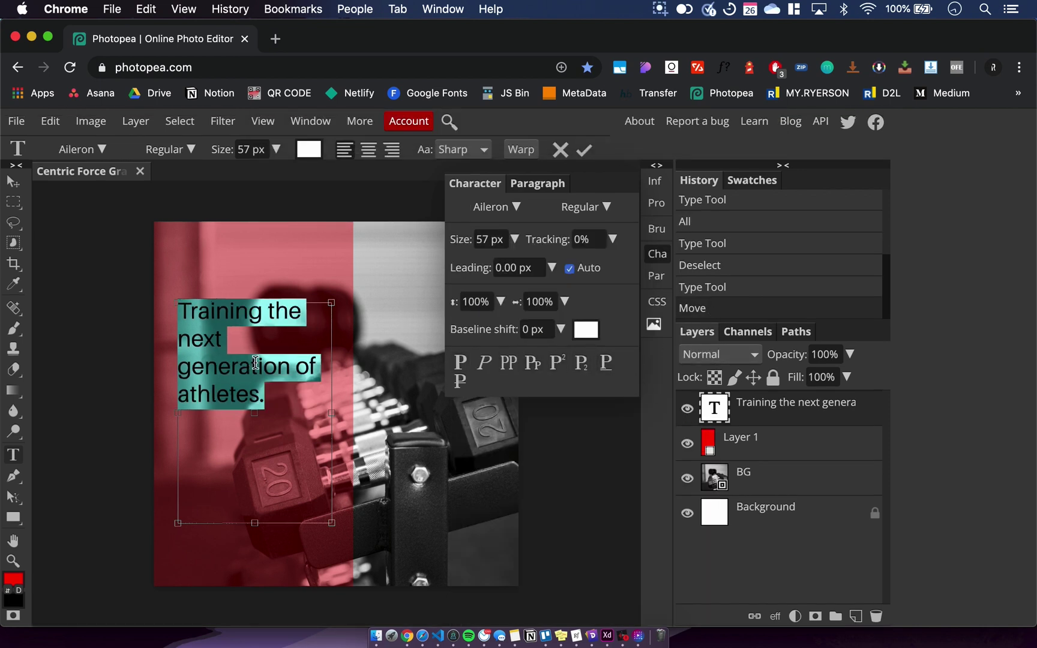
{"action": "left_click", "coordinate": [656, 275]}
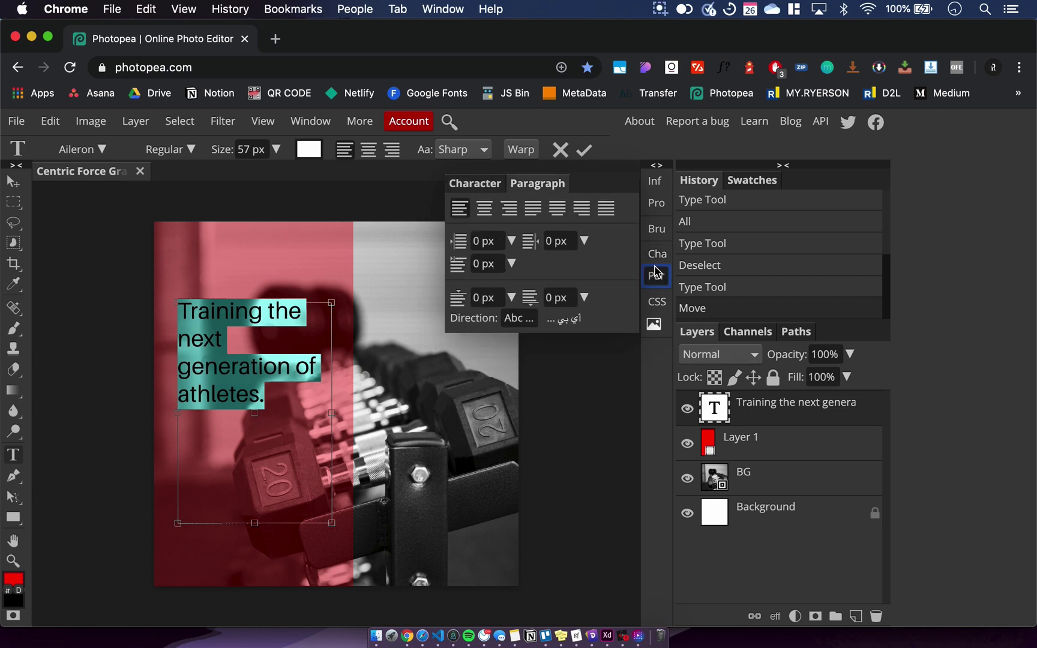
{"action": "left_click", "coordinate": [659, 253]}
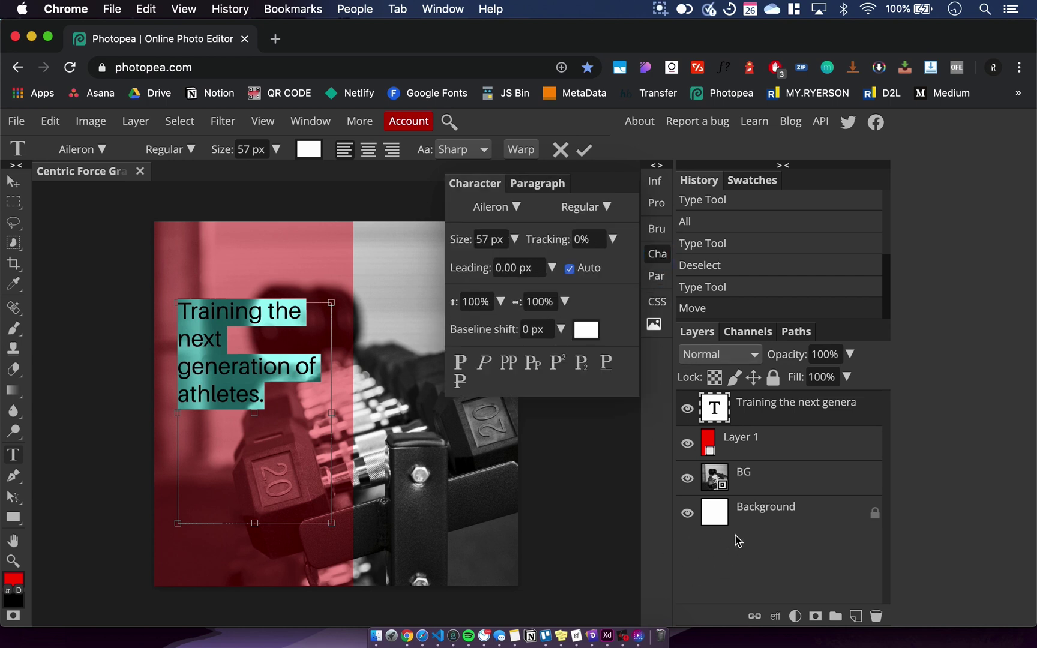
{"action": "left_click", "coordinate": [657, 254]}
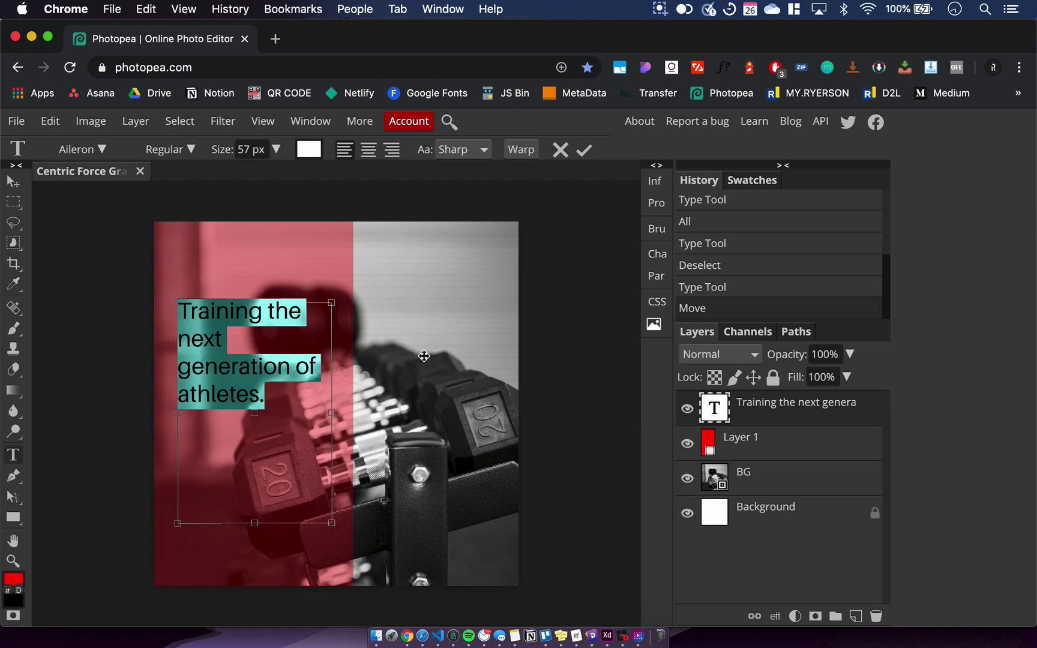
{"action": "left_click", "coordinate": [17, 193]}
Step: Clear the selection and add a new text box below the headline reading 'Centric Force'
{"action": "left_click", "coordinate": [88, 274]}
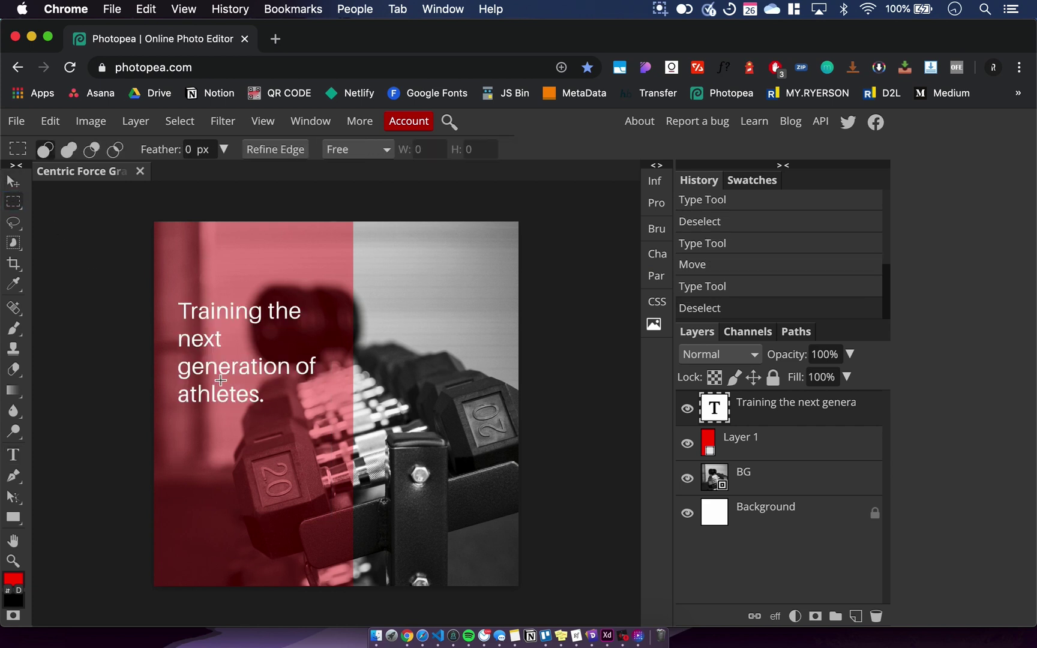
{"action": "left_click", "coordinate": [234, 353]}
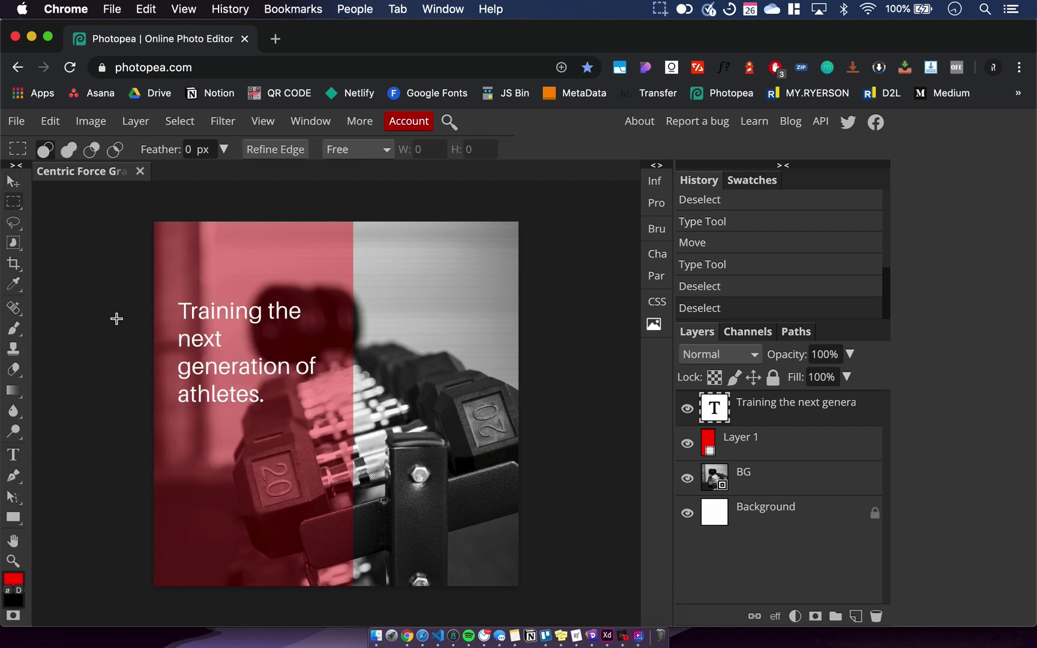
{"action": "left_click", "coordinate": [13, 181]}
{"action": "key", "text": "t"}
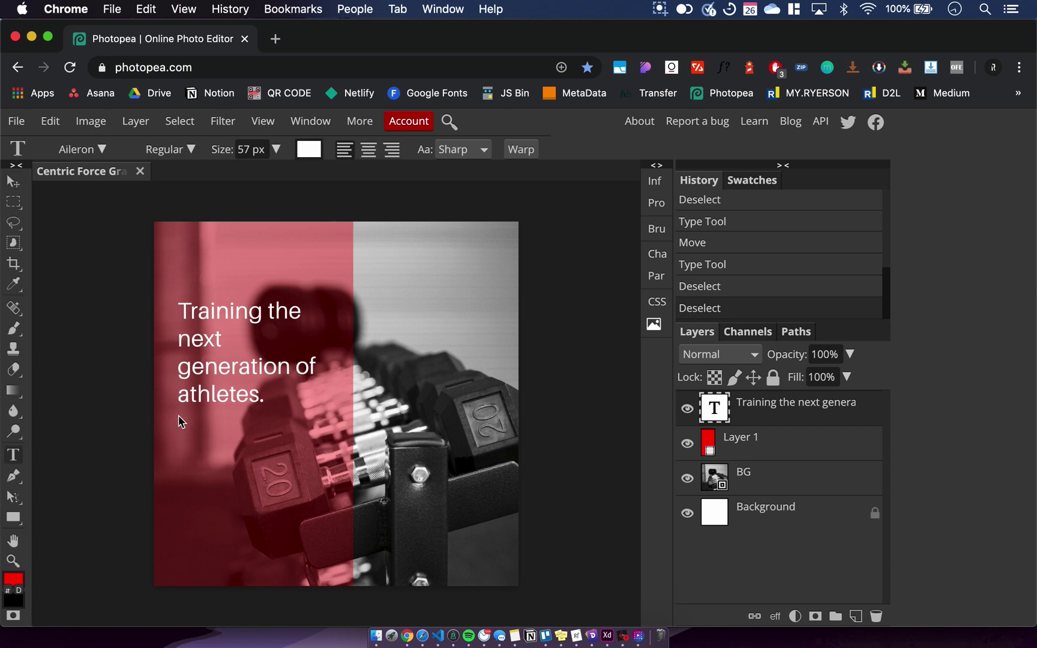
{"action": "left_click_drag", "start_coordinate": [179, 416], "coordinate": [324, 444]}
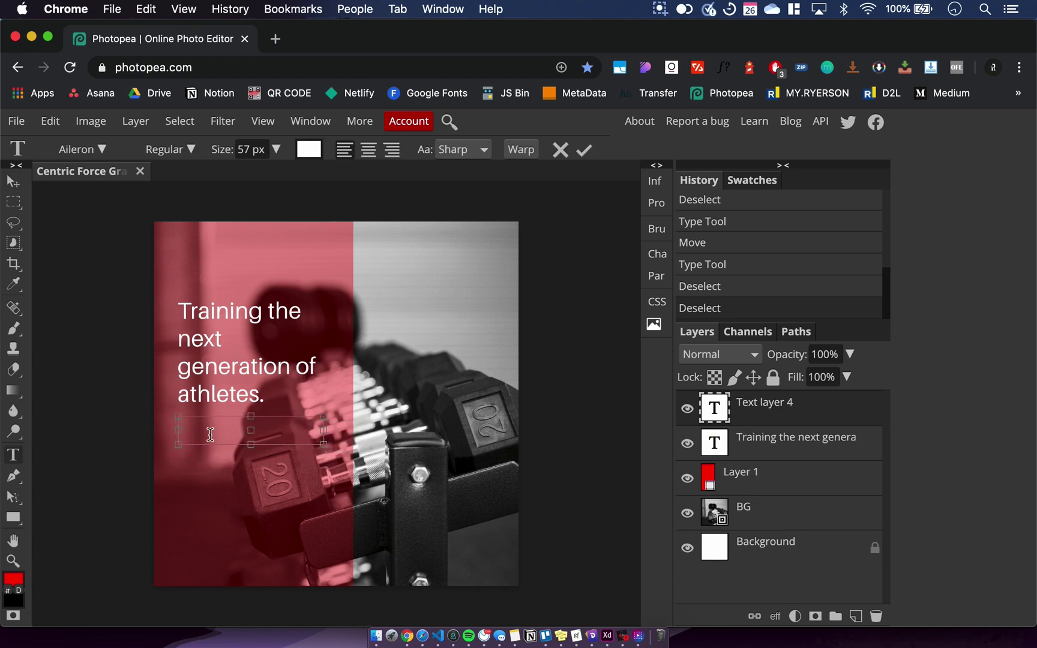
{"action": "type", "text": "Centric Force"}
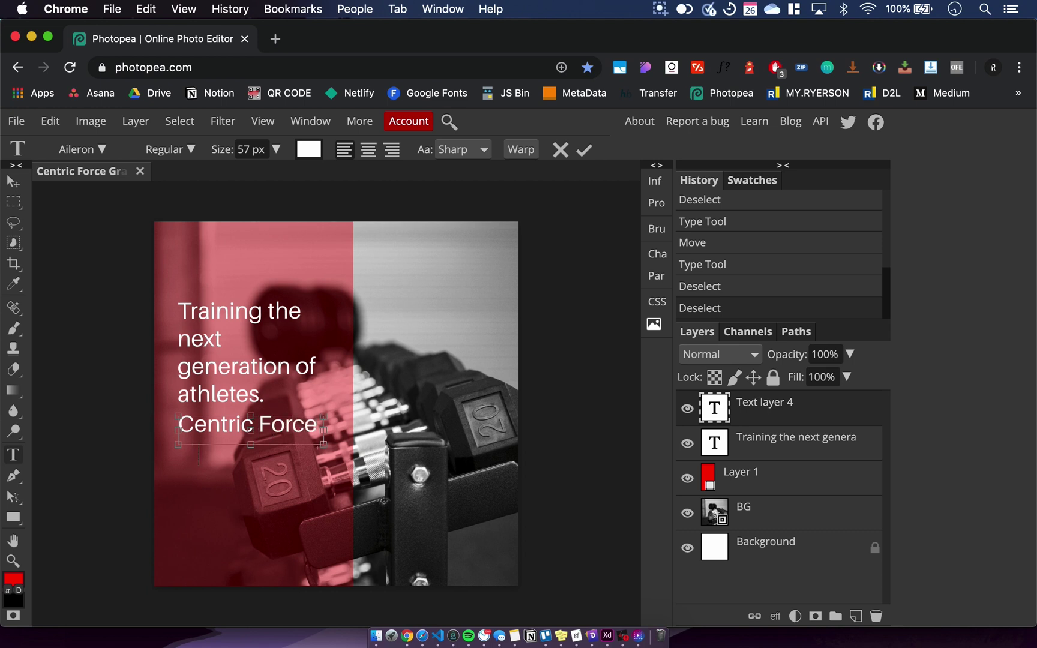
Step: Set the subtitle text to the Aileron Heavy weight
{"action": "key", "text": "super+a"}
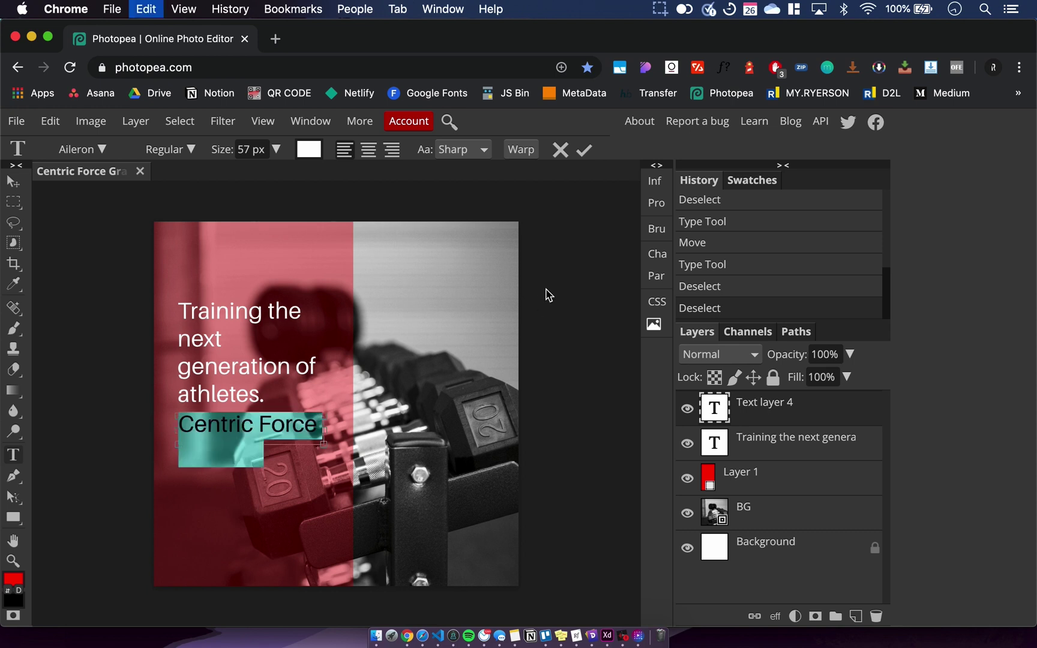
{"action": "left_click", "coordinate": [657, 253]}
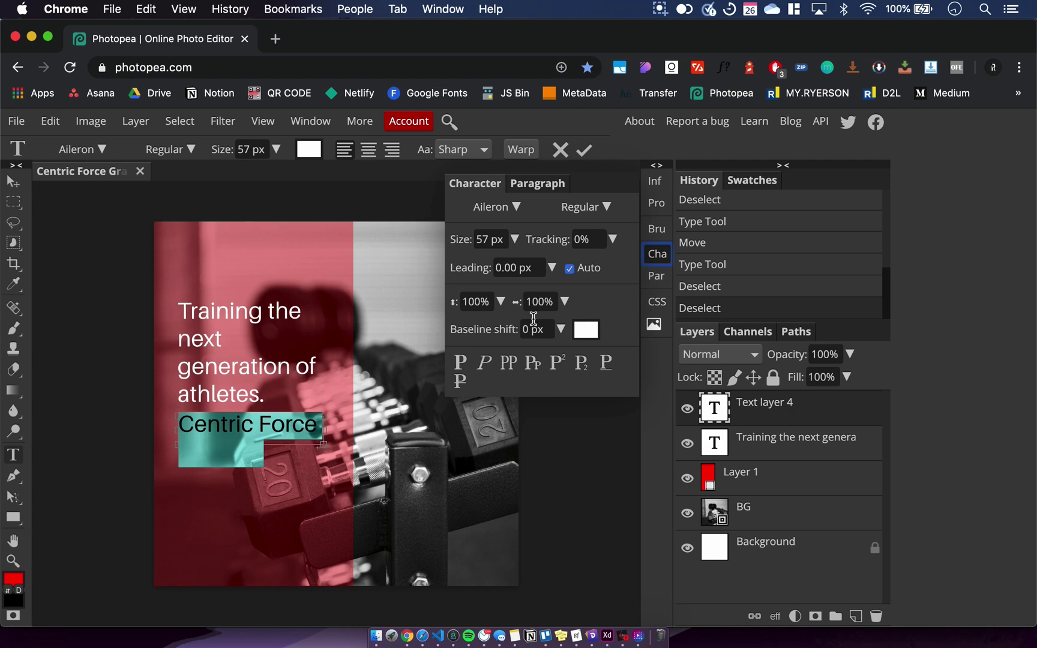
{"action": "left_click", "coordinate": [605, 207]}
{"action": "scroll", "coordinate": [621, 332], "scroll_direction": "down", "scroll_amount": 1}
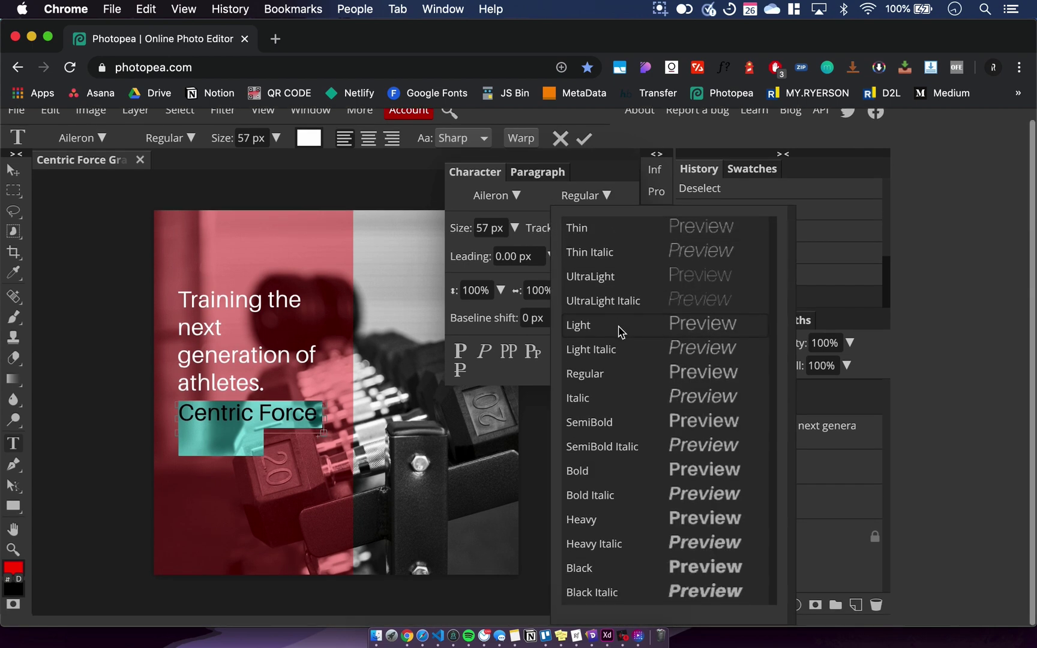
{"action": "left_click", "coordinate": [497, 199]}
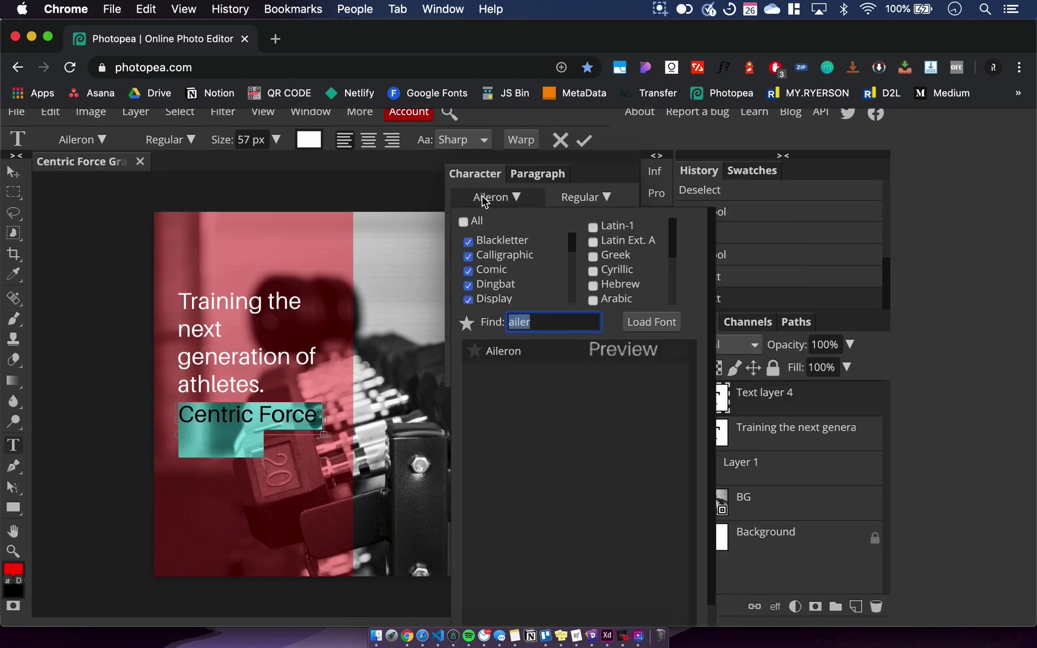
{"action": "left_click", "coordinate": [605, 196]}
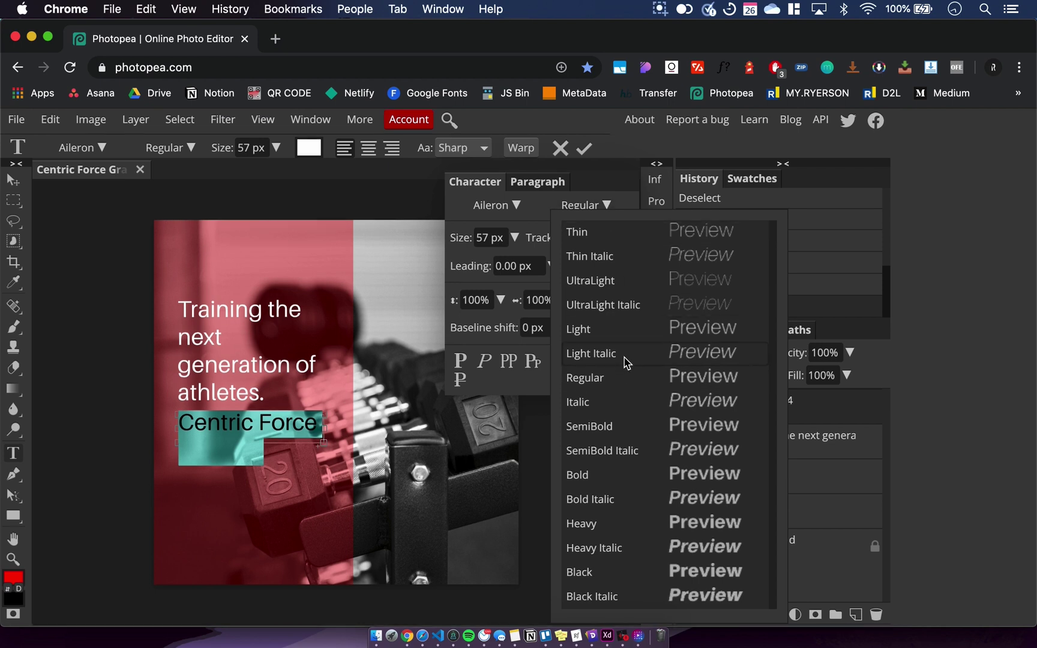
{"action": "left_click", "coordinate": [615, 528]}
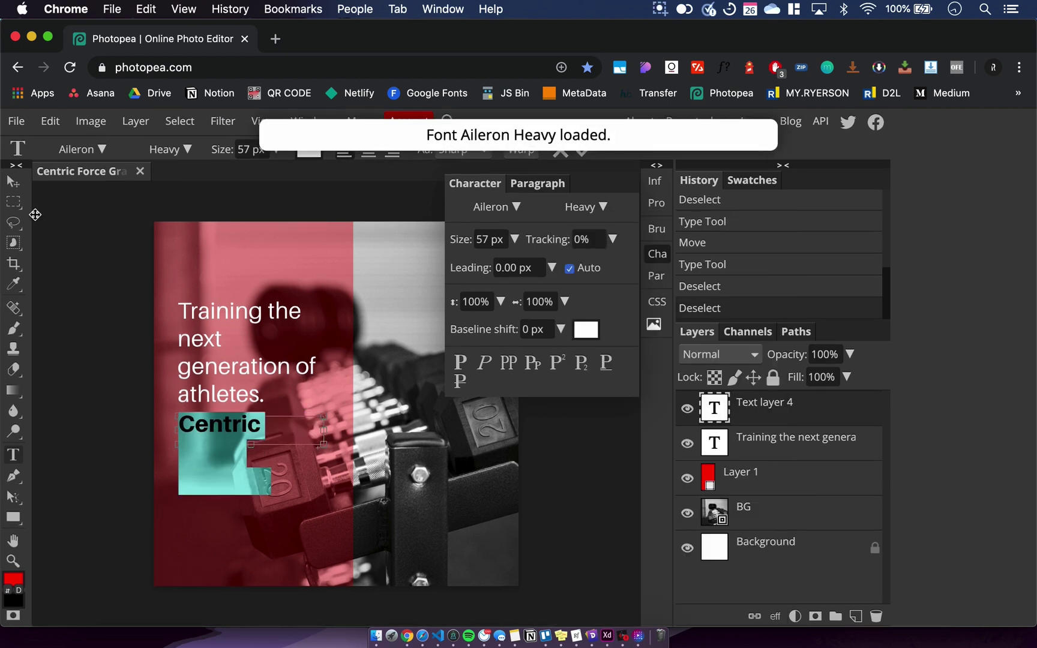
{"action": "left_click", "coordinate": [12, 183]}
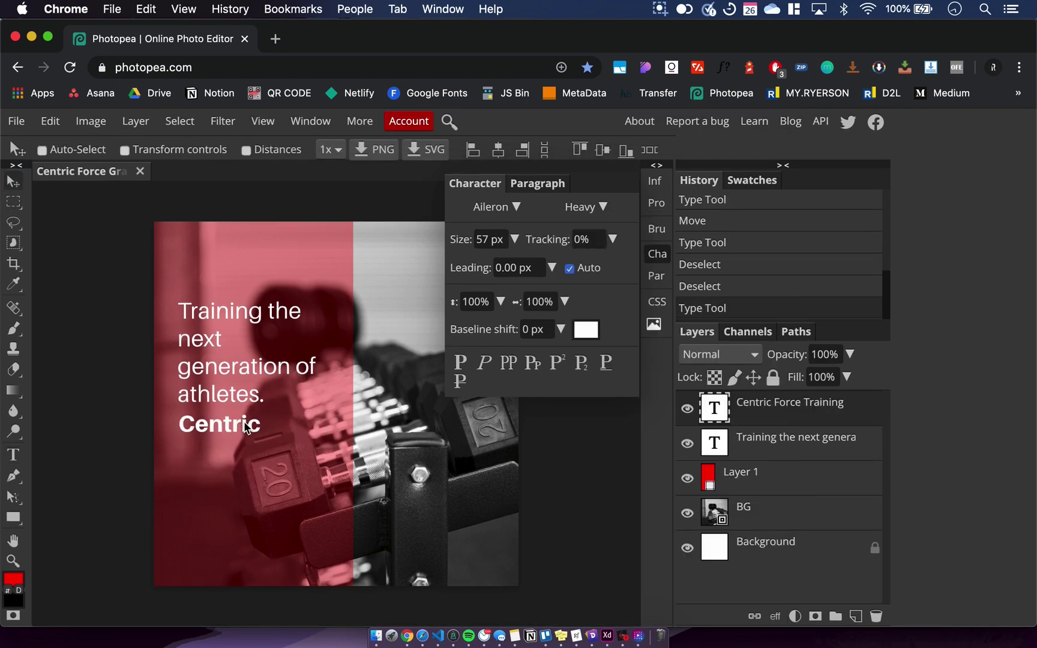
Step: Shrink the subtitle's font size to 29 px and commit the edit
{"action": "key", "text": "t"}
{"action": "double_click", "coordinate": [222, 424]}
{"action": "left_click", "coordinate": [222, 424]}
{"action": "key", "text": "ctrl+a"}
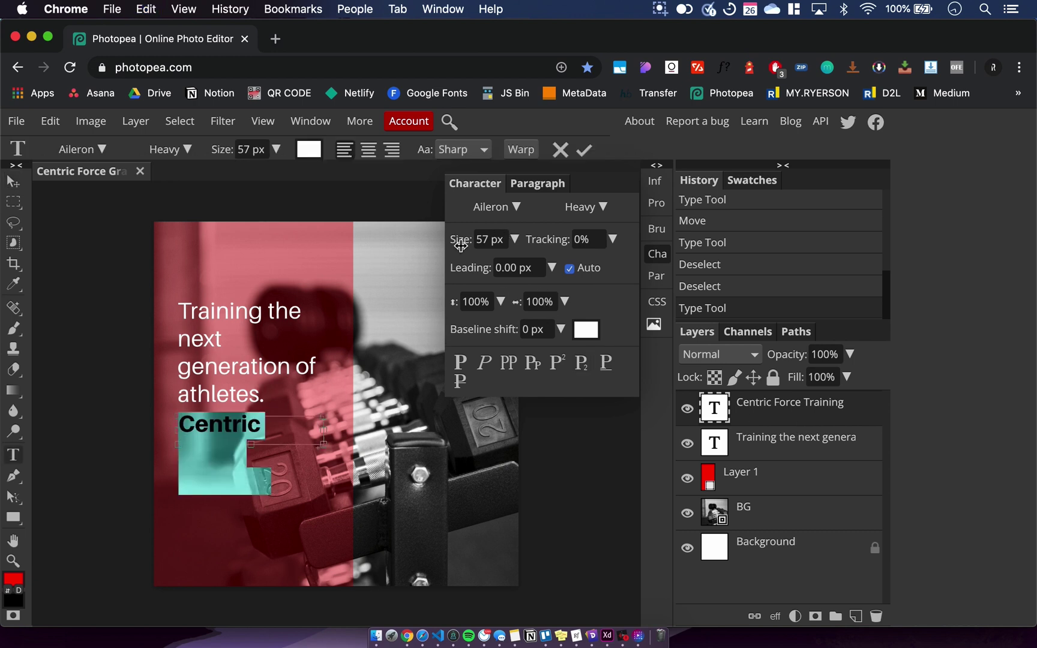
{"action": "left_click", "coordinate": [514, 239]}
{"action": "mouse_move", "coordinate": [507, 270]}
{"action": "left_mouse_down"}
{"action": "mouse_move", "coordinate": [480, 270]}
{"action": "mouse_move", "coordinate": [489, 274]}
{"action": "left_mouse_up"}
{"action": "left_click", "coordinate": [657, 253]}
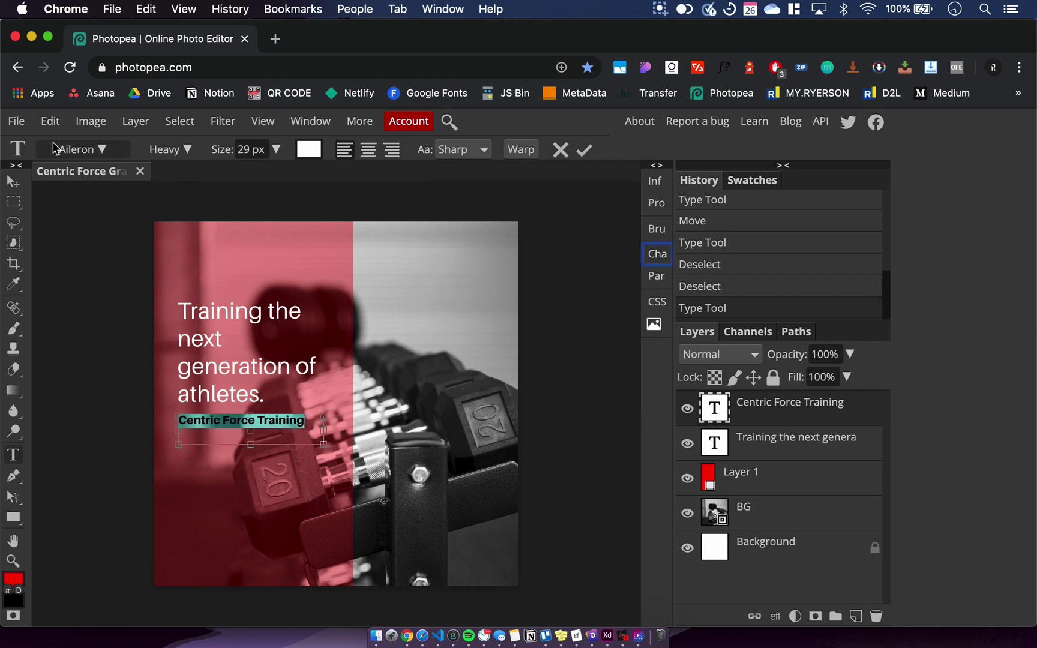
{"action": "left_click", "coordinate": [13, 181]}
{"action": "left_click", "coordinate": [792, 442]}
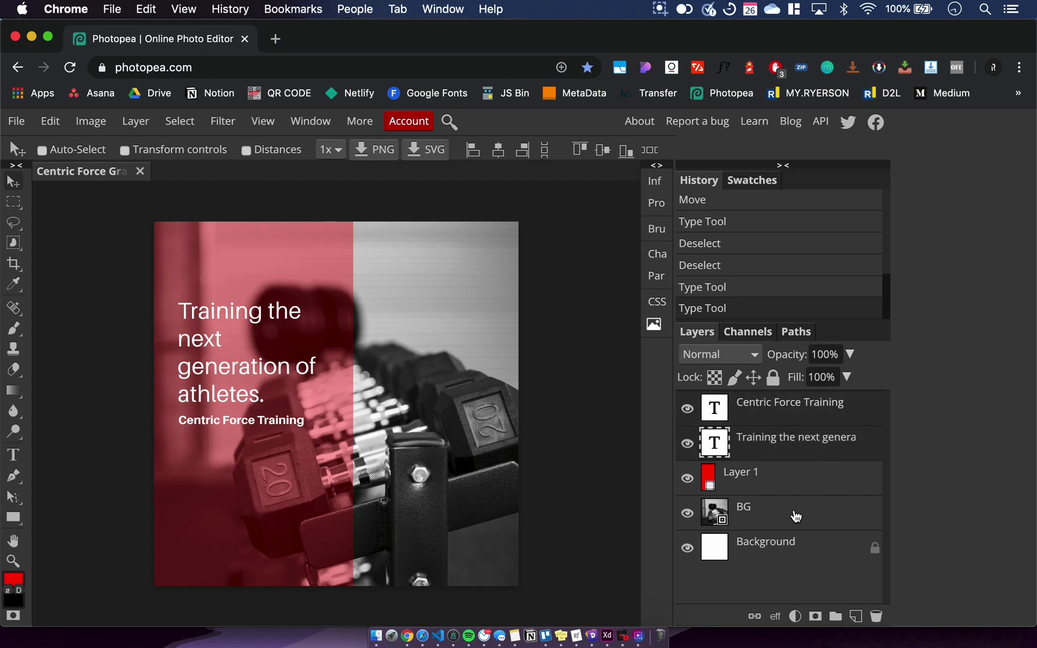
{"action": "left_click", "coordinate": [807, 469]}
Step: Move the headline and subtitle lower, show rulers, and add guides at the text's left edge and above it
{"action": "left_click", "coordinate": [821, 442]}
{"action": "left_click_drag", "start_coordinate": [235, 364], "coordinate": [235, 405]}
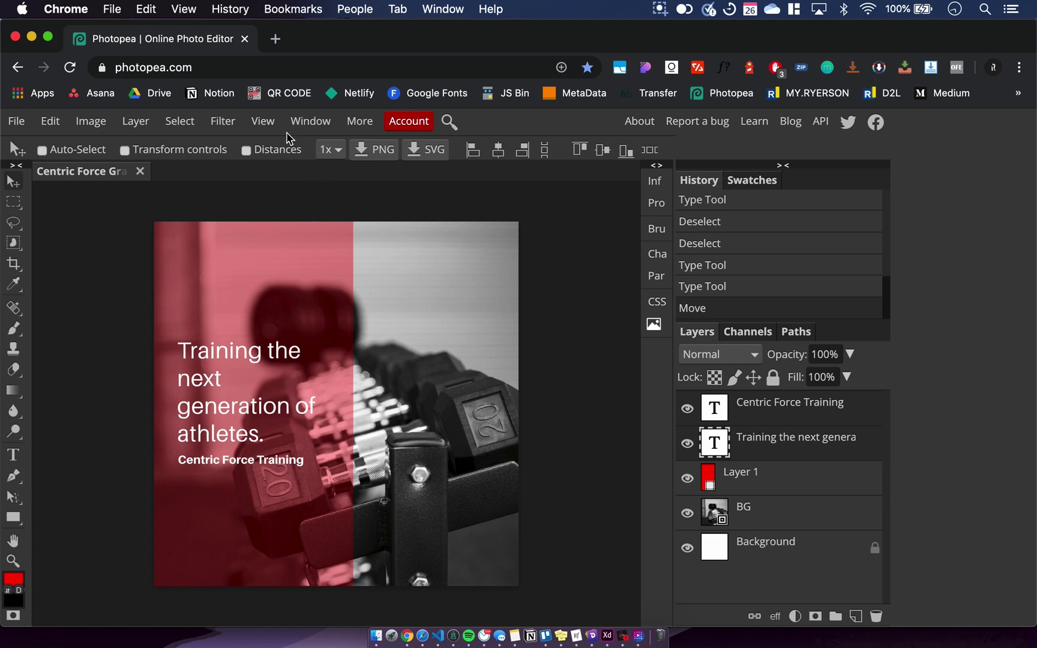
{"action": "left_click", "coordinate": [262, 124]}
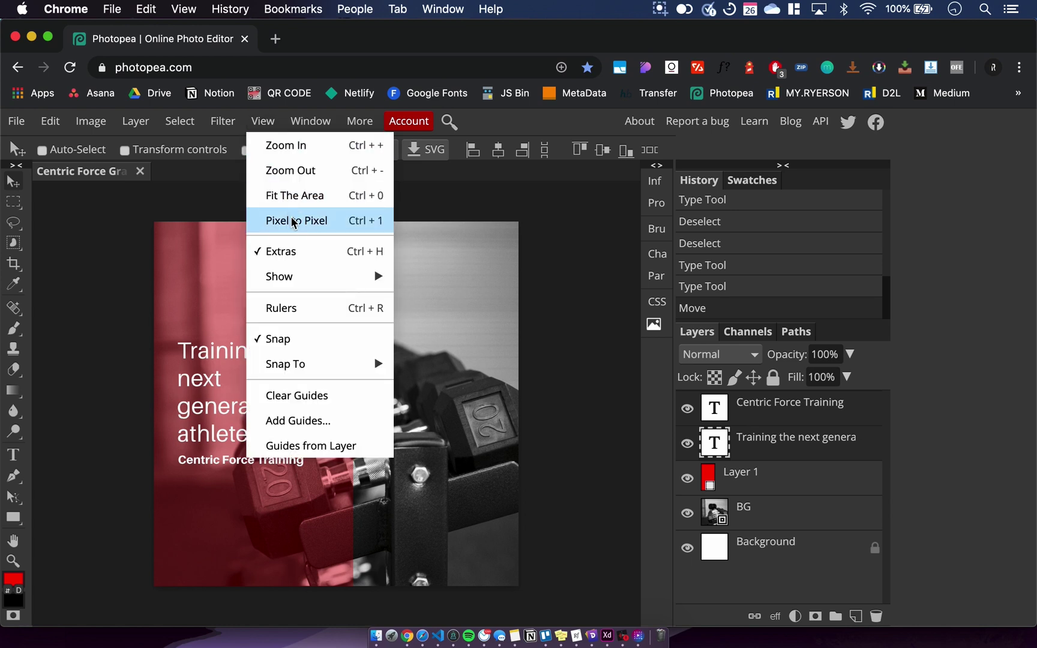
{"action": "left_click", "coordinate": [323, 308]}
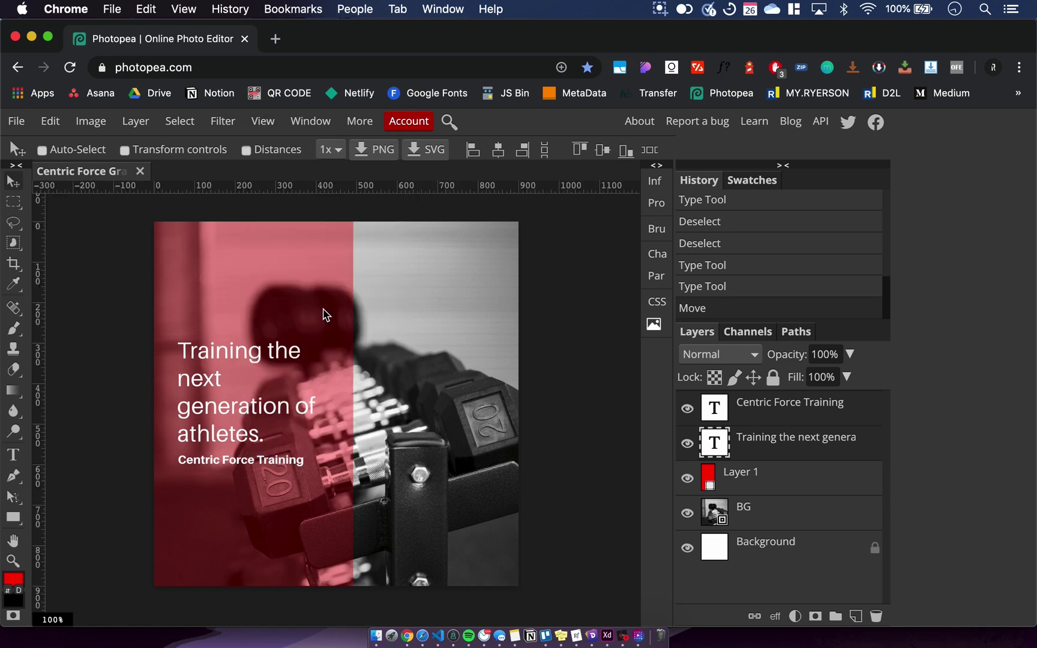
{"action": "left_click_drag", "start_coordinate": [40, 321], "coordinate": [181, 338]}
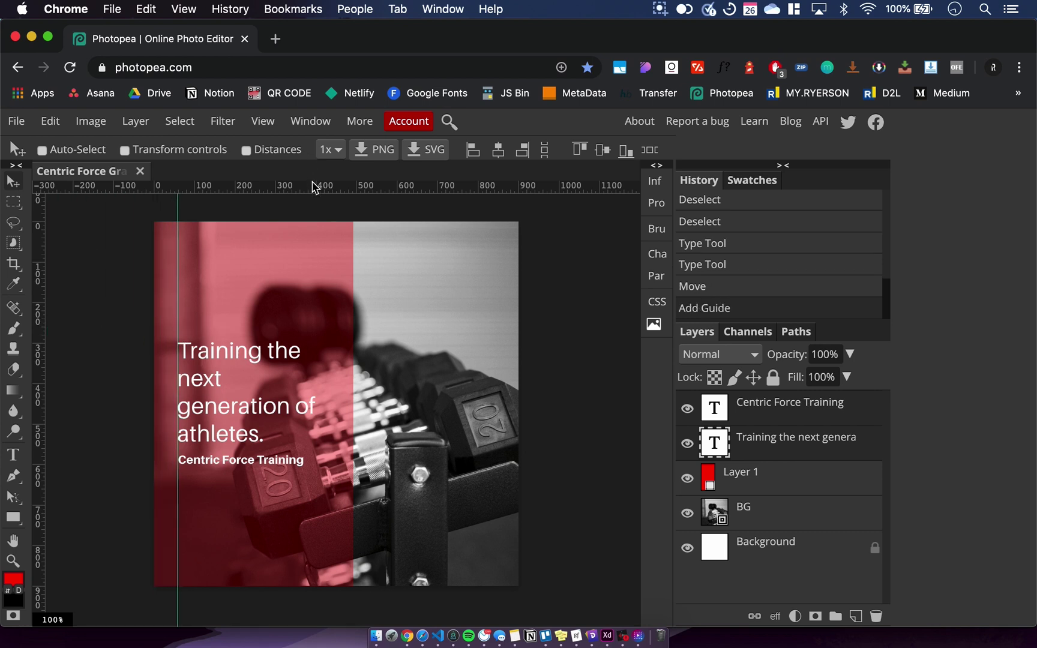
{"action": "left_click_drag", "start_coordinate": [315, 187], "coordinate": [305, 341]}
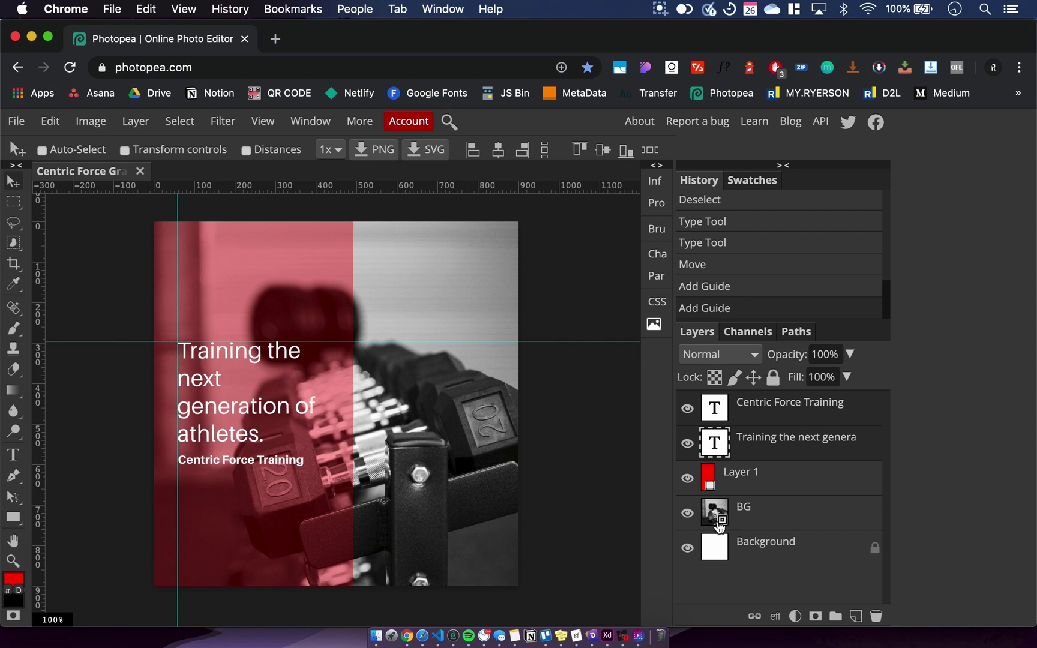
Step: Bring LOGO.png from the Centric Force Graphic folder into the design
{"action": "left_click", "coordinate": [376, 638]}
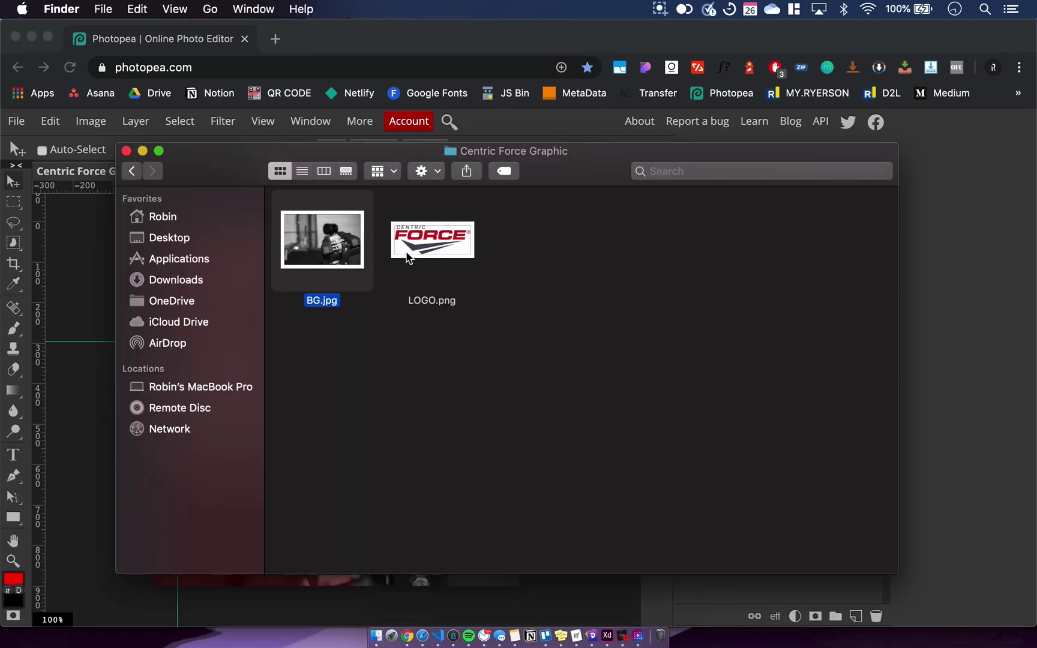
{"action": "mouse_move", "coordinate": [408, 258]}
{"action": "left_mouse_down"}
{"action": "mouse_move", "coordinate": [528, 307]}
{"action": "mouse_move", "coordinate": [467, 264]}
{"action": "mouse_move", "coordinate": [417, 292]}
{"action": "mouse_move", "coordinate": [414, 274]}
{"action": "left_mouse_up"}
{"action": "key", "text": "super+Tab"}
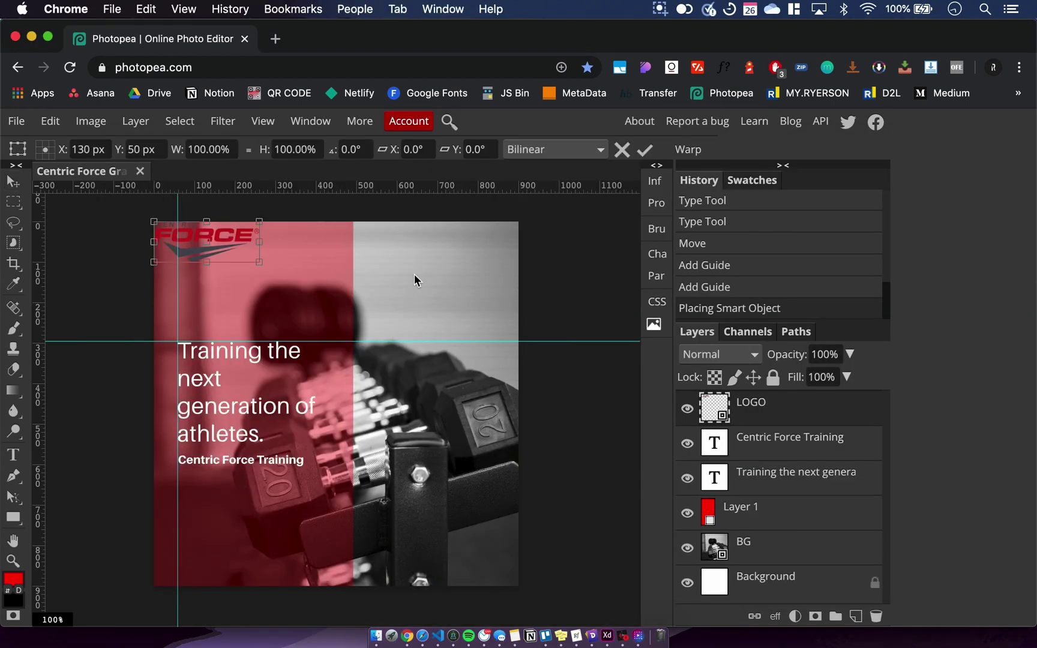
Step: Move the logo to the image's upper right over the grey side and confirm placement
{"action": "left_click_drag", "start_coordinate": [233, 238], "coordinate": [443, 274]}
{"action": "key", "text": "Return"}
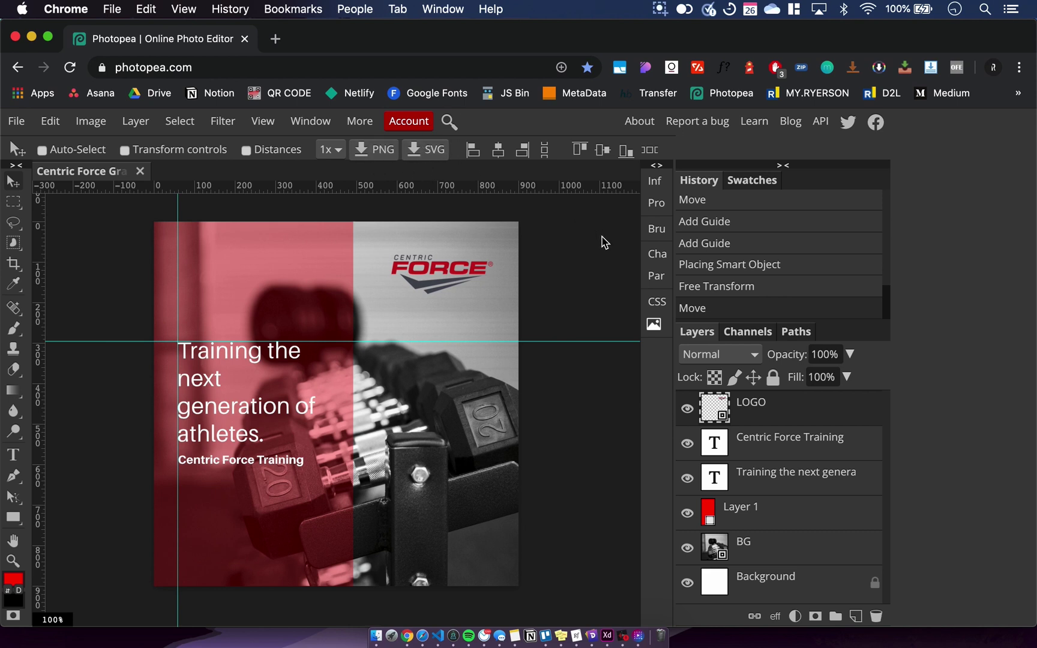
Step: Review the headline, background photo, red panel and subtitle layers
{"action": "left_click", "coordinate": [750, 478]}
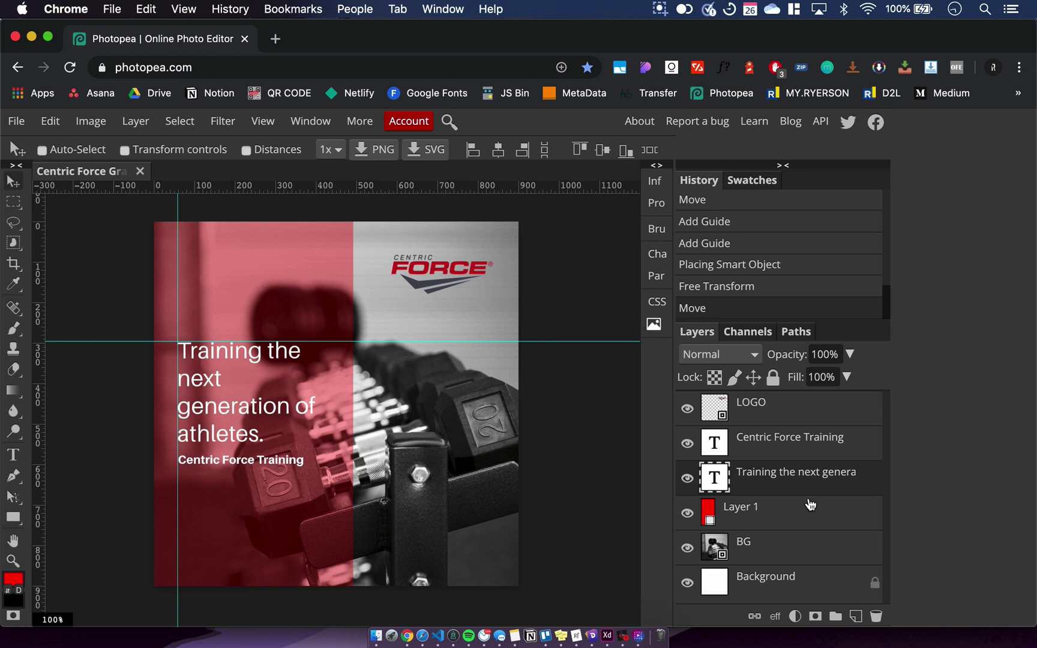
{"action": "left_click", "coordinate": [788, 536]}
{"action": "left_click", "coordinate": [744, 511]}
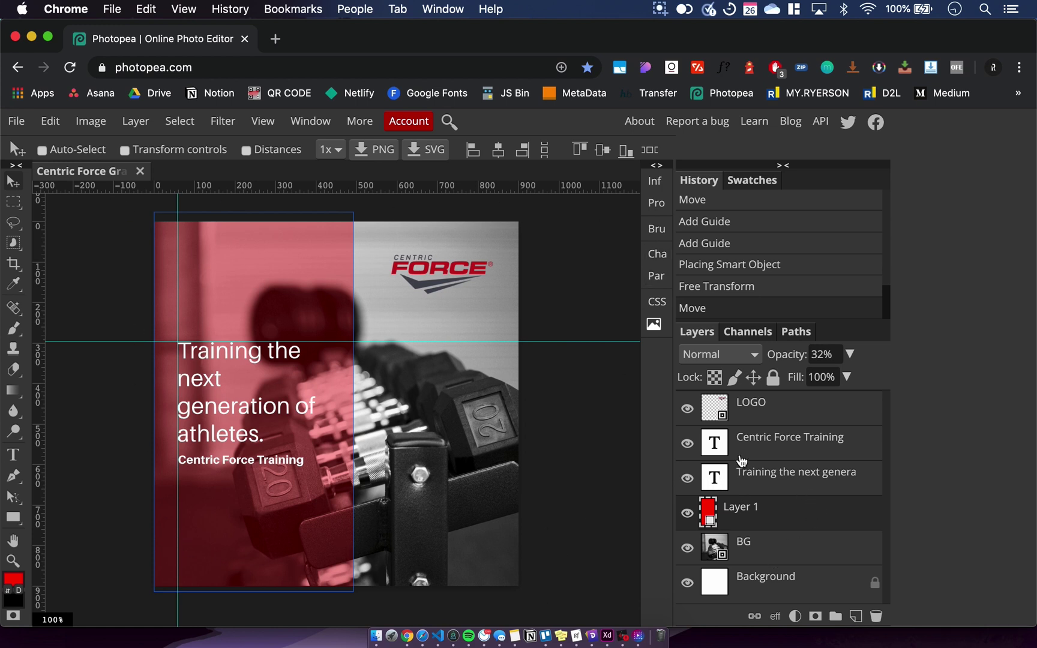
{"action": "left_click", "coordinate": [762, 433]}
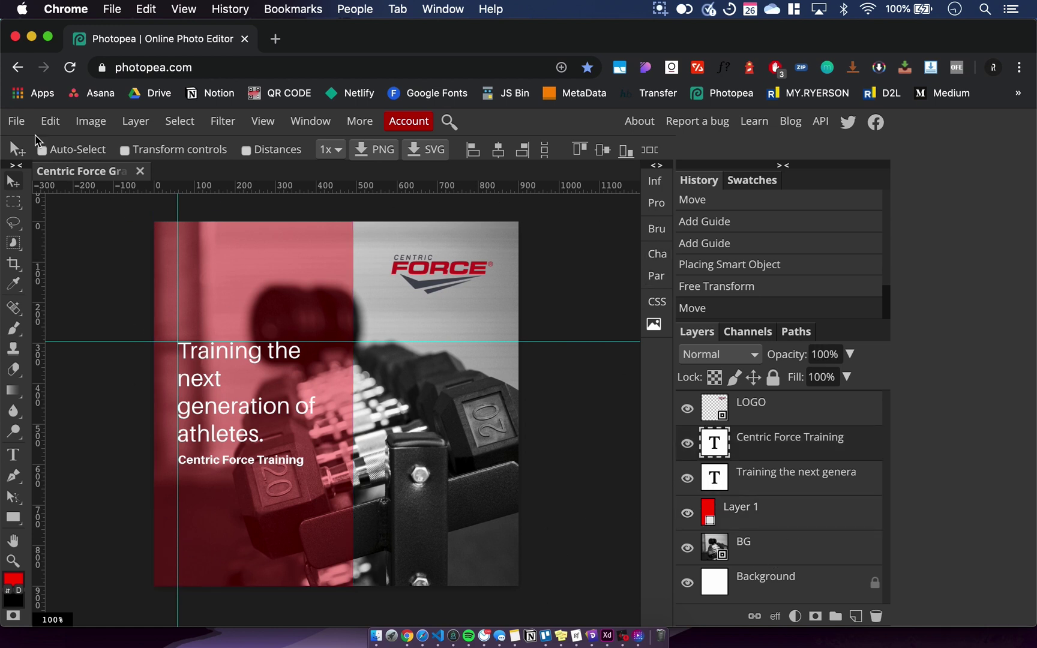
Step: Open the Export as PNG dialog from the File menu
{"action": "left_click", "coordinate": [17, 120]}
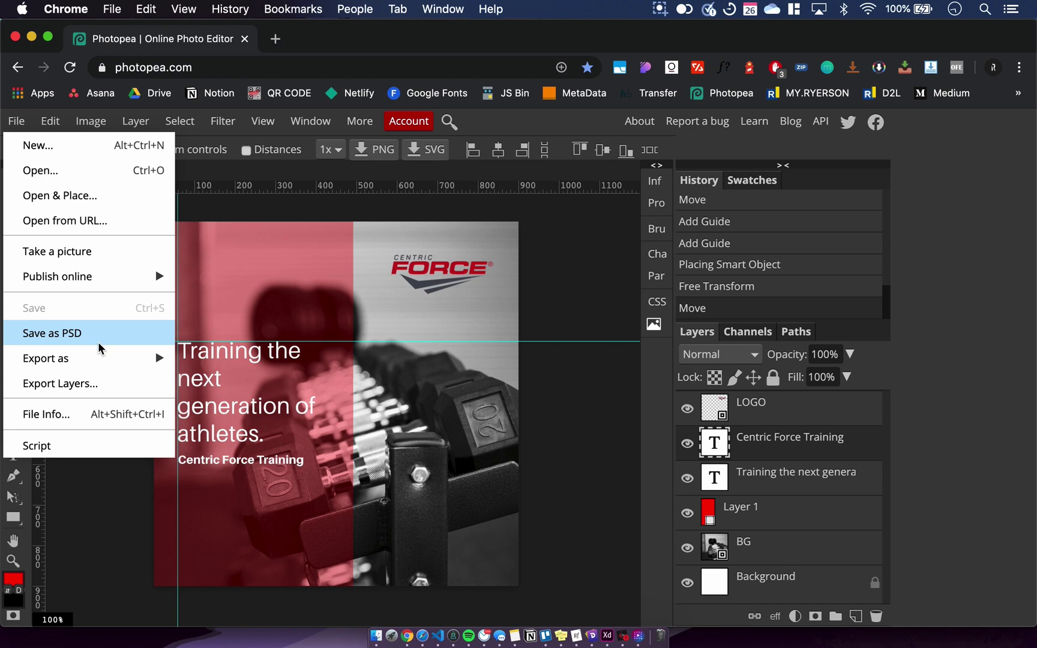
{"action": "mouse_move", "coordinate": [99, 362]}
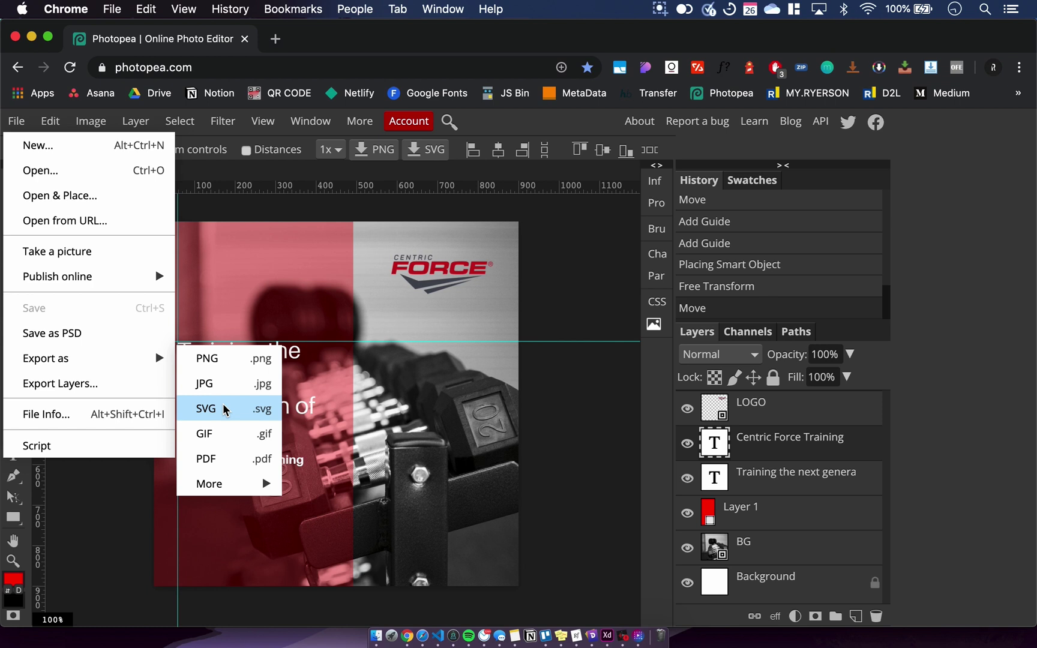
{"action": "left_click", "coordinate": [253, 362]}
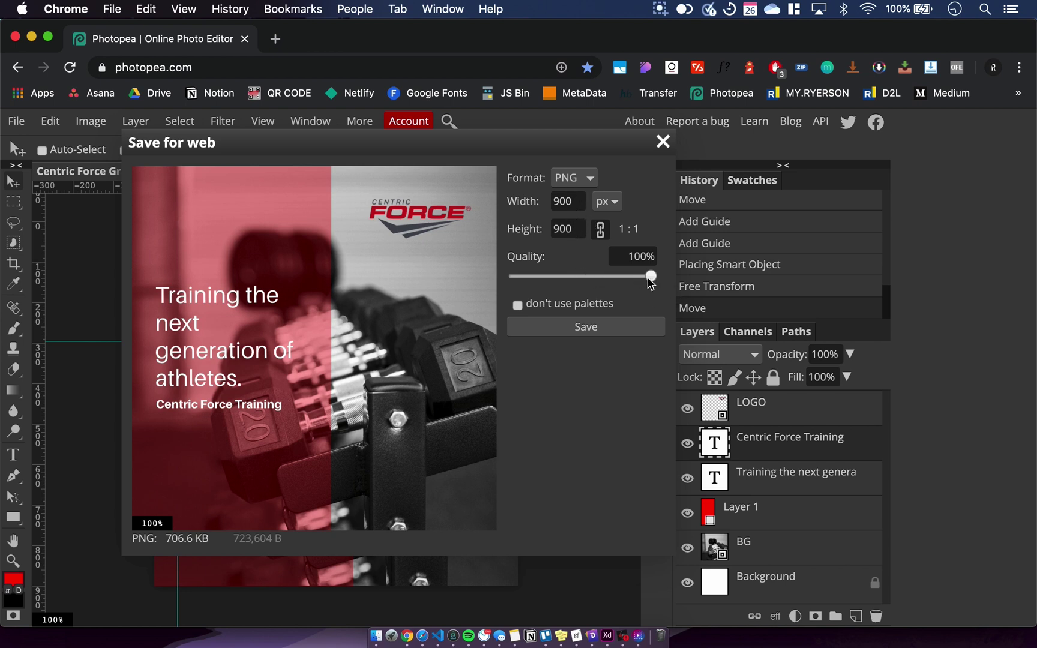
Step: Keep PNG as the format at 100% quality and save the 900 × 900 file
{"action": "left_click", "coordinate": [590, 177]}
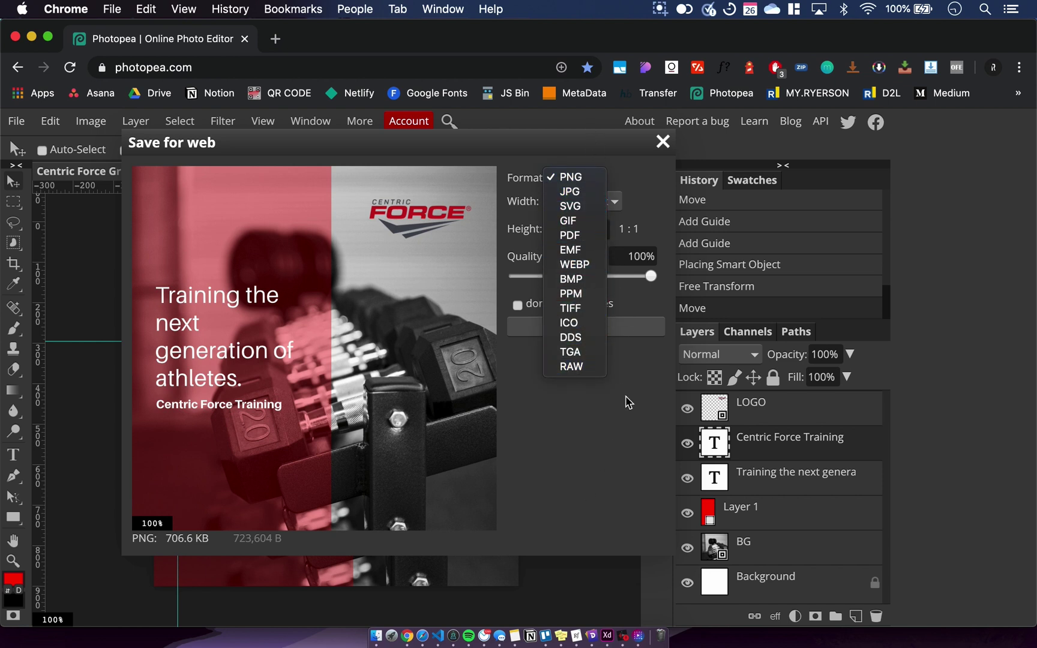
{"action": "left_click", "coordinate": [622, 458]}
{"action": "left_click", "coordinate": [602, 323]}
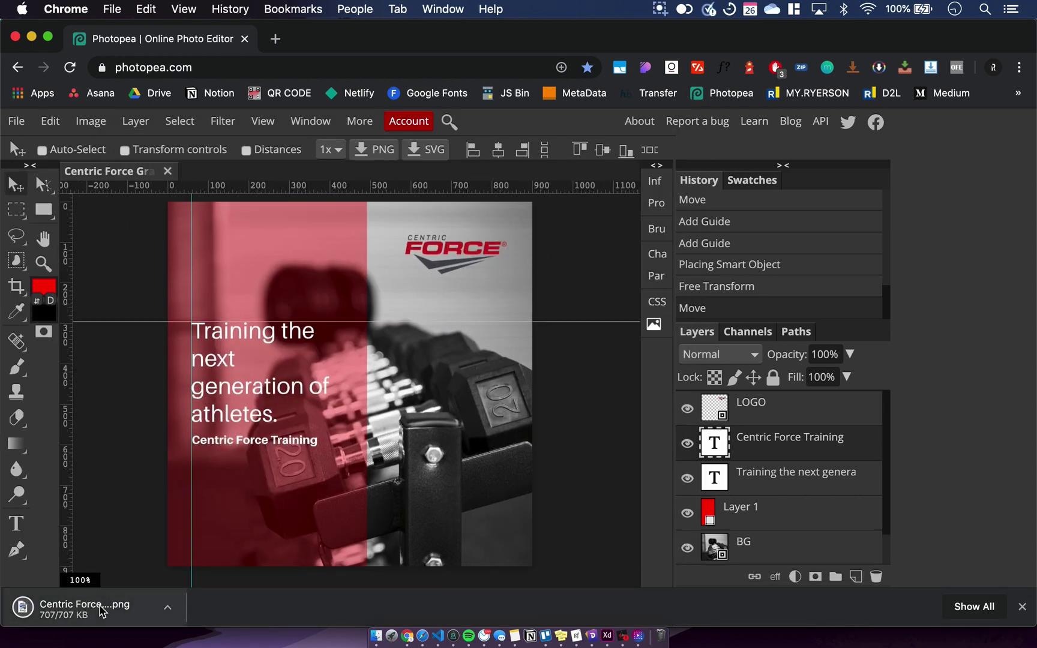
Step: Drag Centric Force Graphic.png from the download bar onto the tab strip to view it
{"action": "left_click_drag", "start_coordinate": [102, 611], "coordinate": [338, 41]}
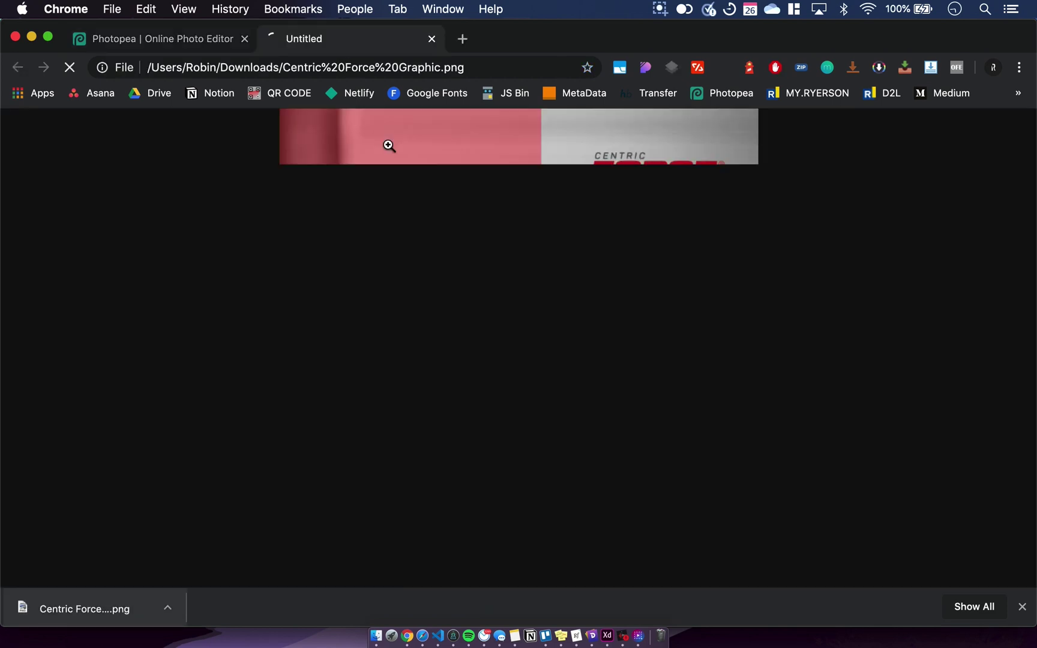